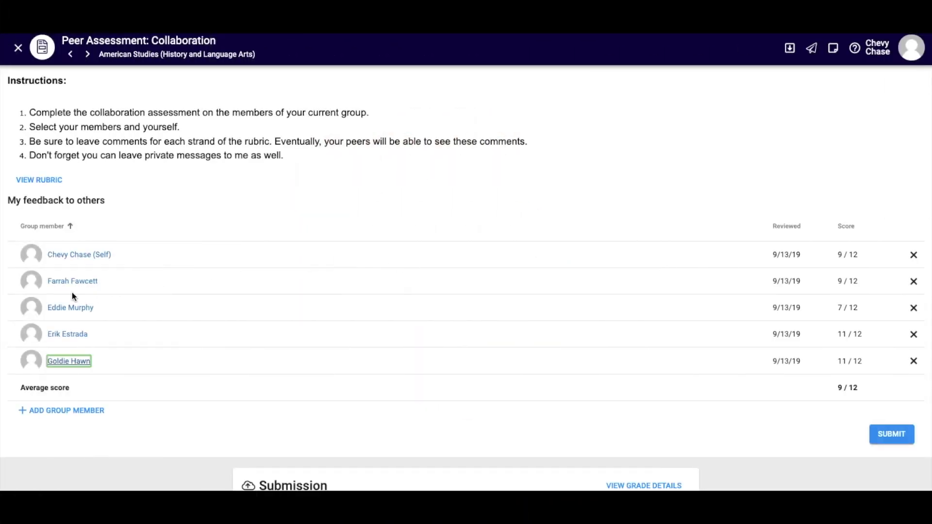
# - Rate the second member: Contribution Advanced, Equal Participation and Group Norms Proficient
pyautogui.click(88, 284)
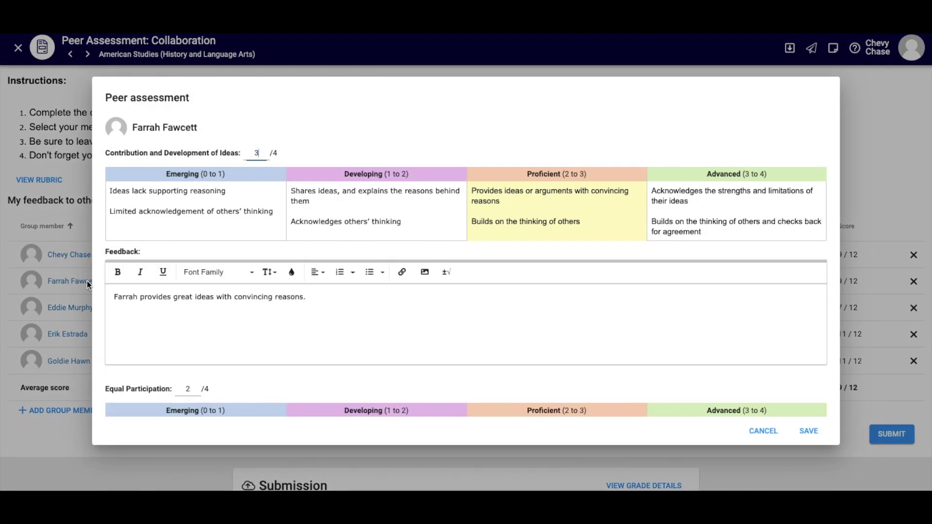
pyautogui.scroll(-2, 552, 197)
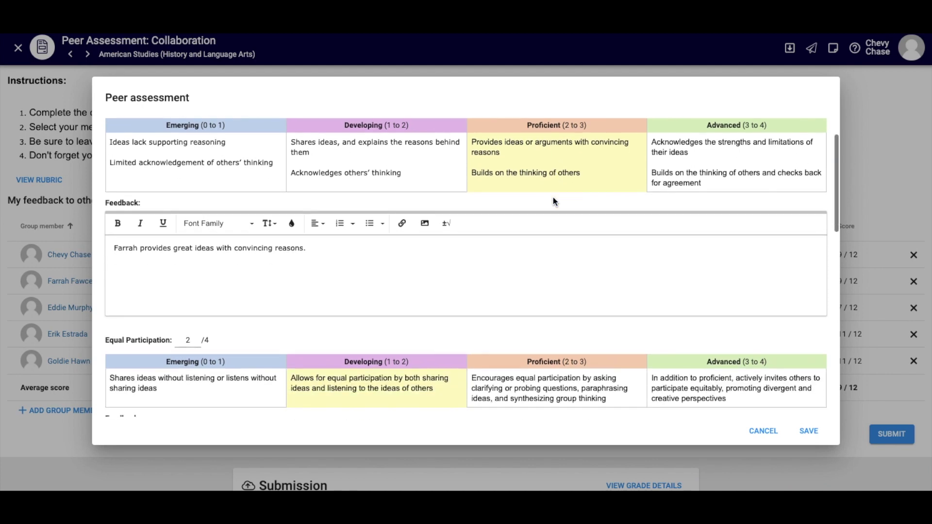
pyautogui.click(573, 373)
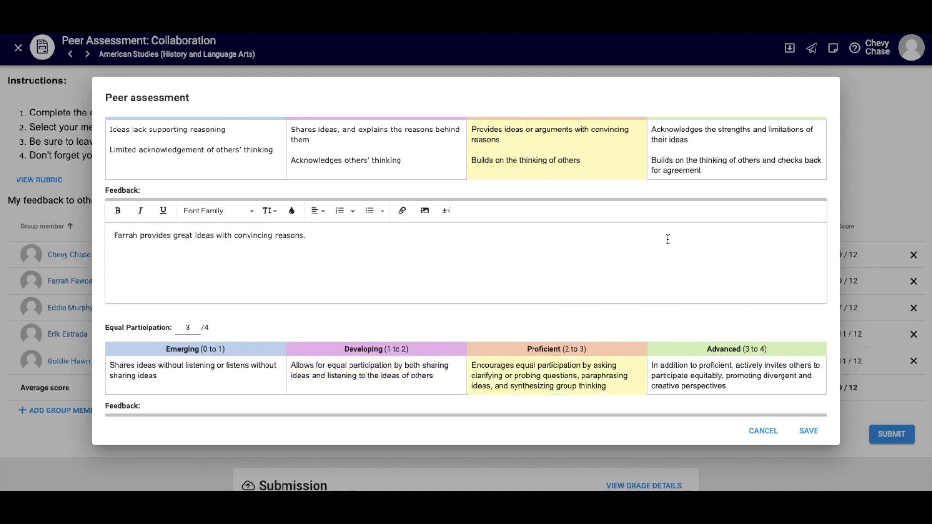
pyautogui.click(693, 167)
pyautogui.scroll(-4, 677, 293)
pyautogui.scroll(-3, 676, 293)
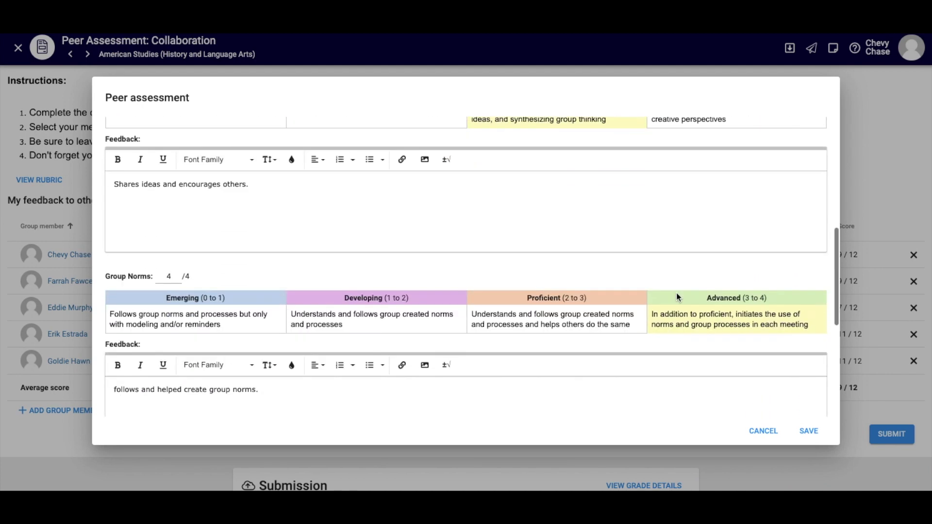
pyautogui.click(529, 266)
pyautogui.scroll(-4, 541, 329)
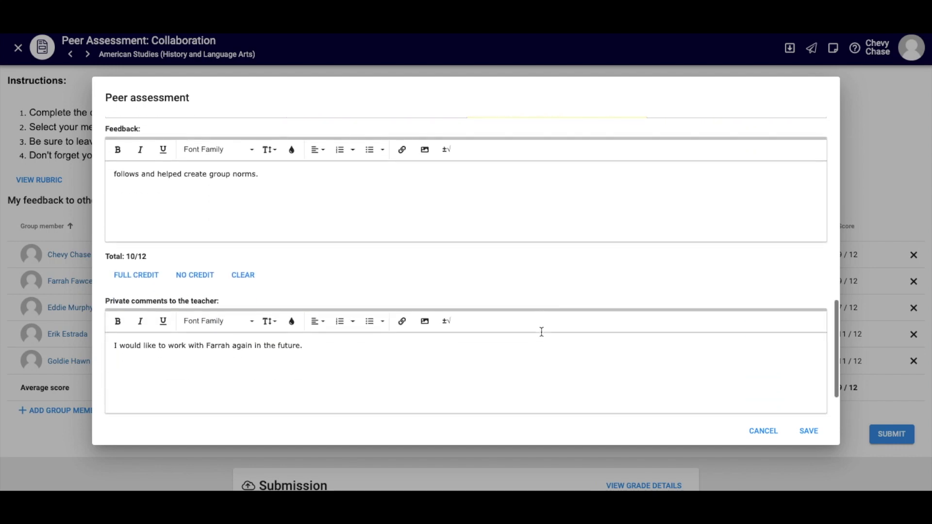
# - Save the member's 10/12 score and submit the Collaboration peer assessment
pyautogui.click(807, 430)
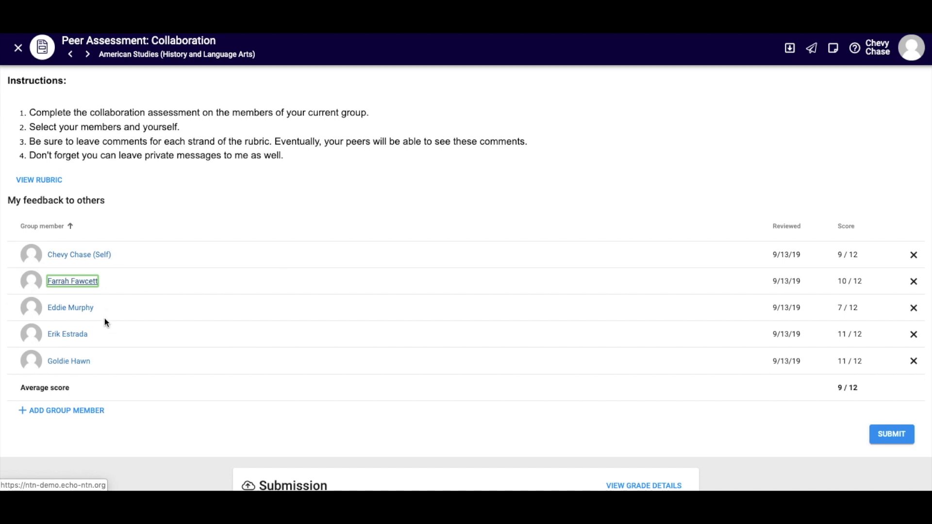
pyautogui.scroll(-3, 97, 373)
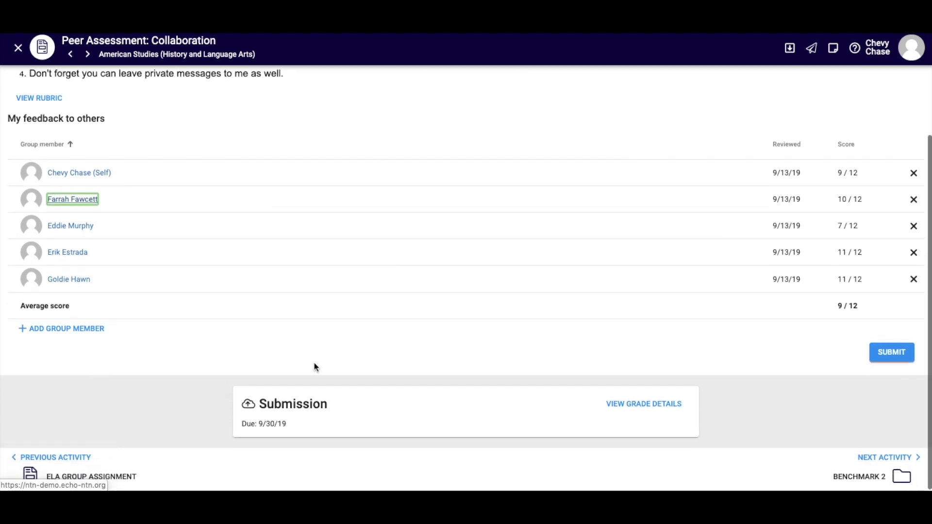
pyautogui.click(892, 356)
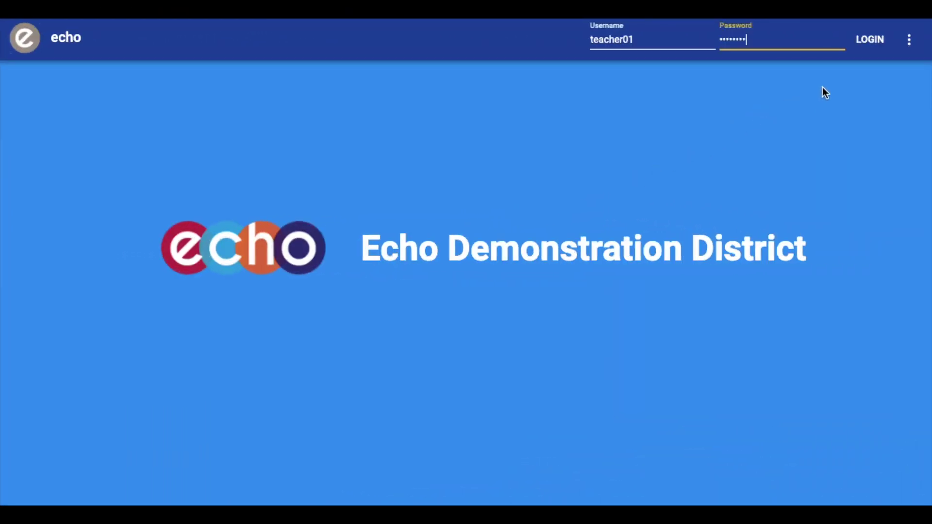
# - Log in with the entered teacher credentials to reach the Teacher App Courses page
pyautogui.click(869, 39)
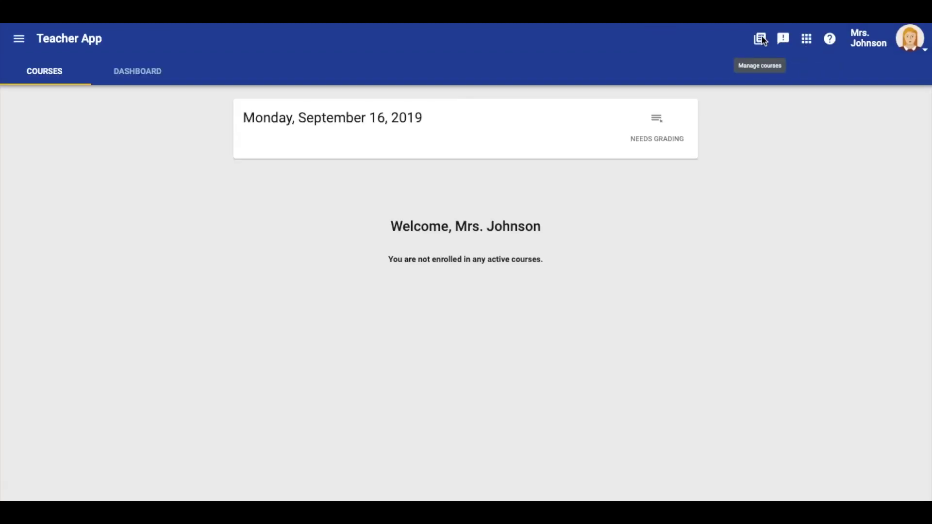
# - Create a course titled 'Test Course' for 2017 - 2018 with the Teacher-Owner role
pyautogui.click(760, 39)
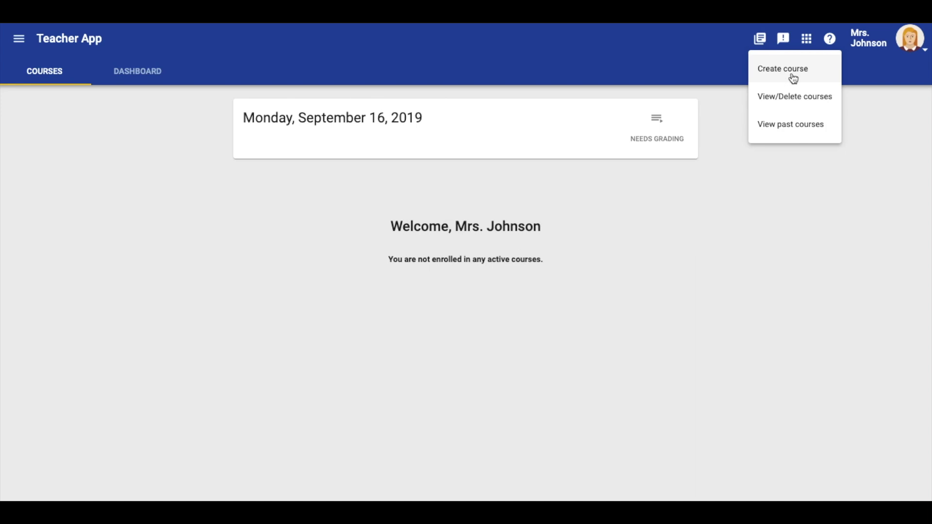
pyautogui.click(821, 73)
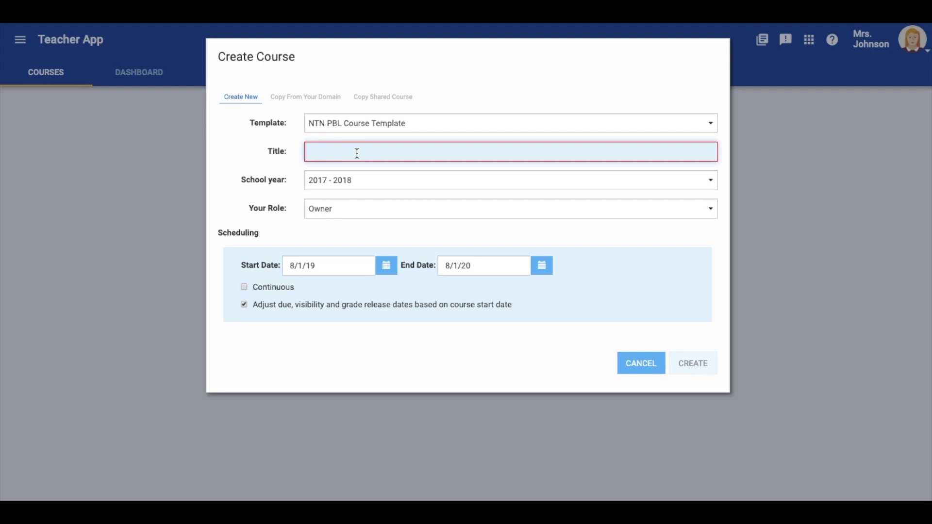
pyautogui.write('Test Course')
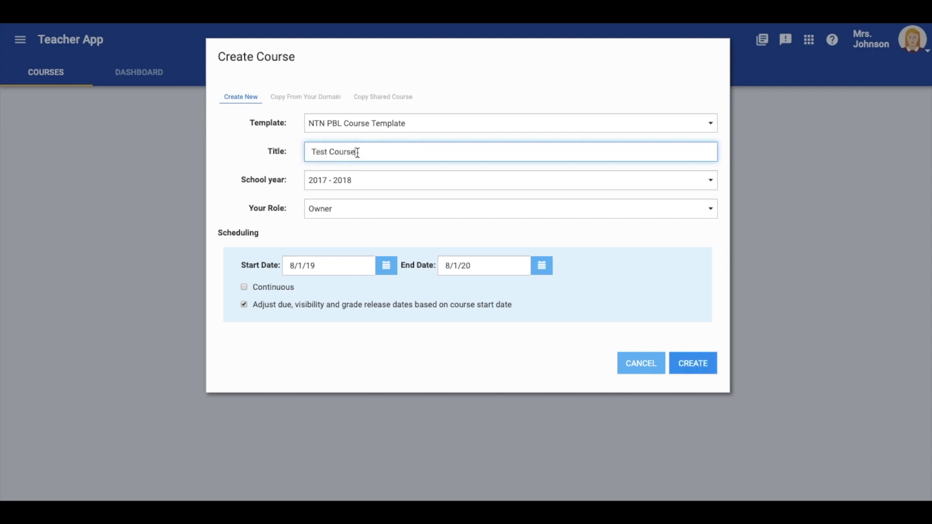
pyautogui.click(354, 205)
pyautogui.click(358, 214)
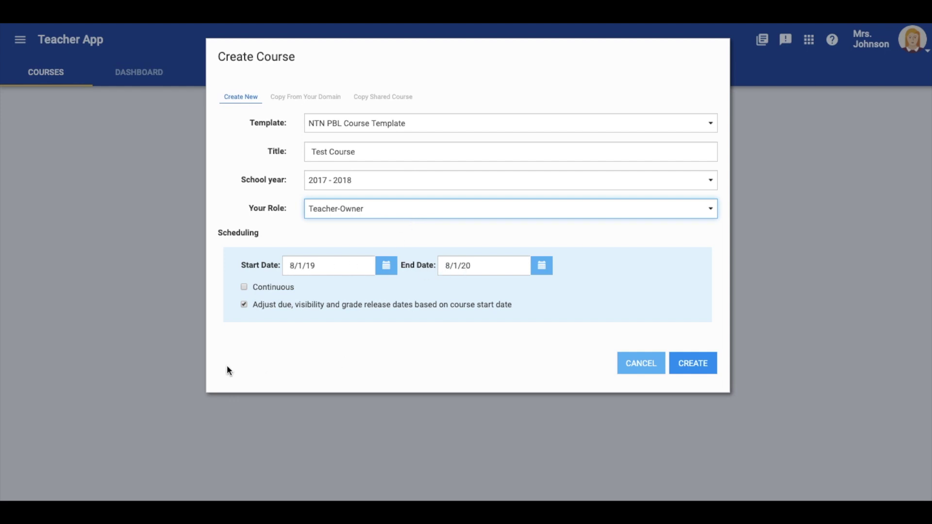
pyautogui.click(701, 368)
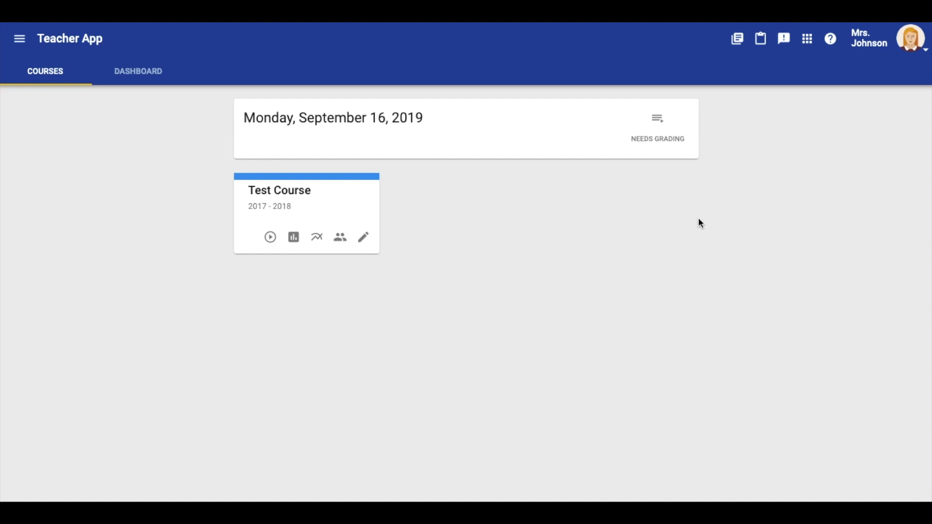
# - Open Test Course's settings in the Editor and enable multi-outcome scoring
pyautogui.click(364, 238)
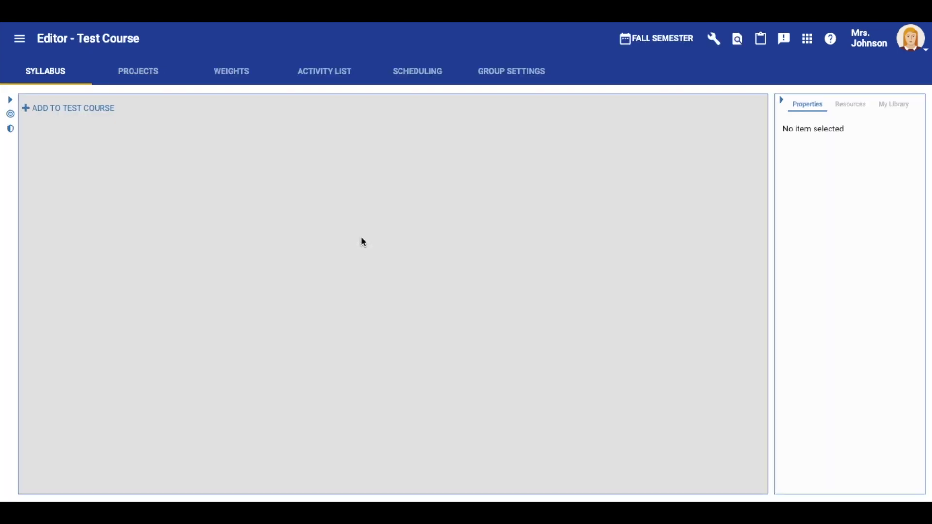
pyautogui.click(712, 38)
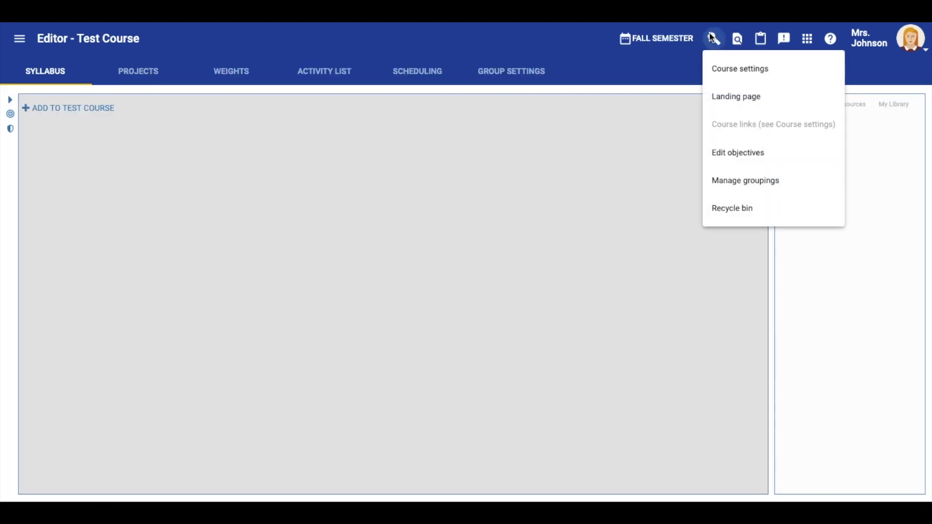
pyautogui.click(779, 69)
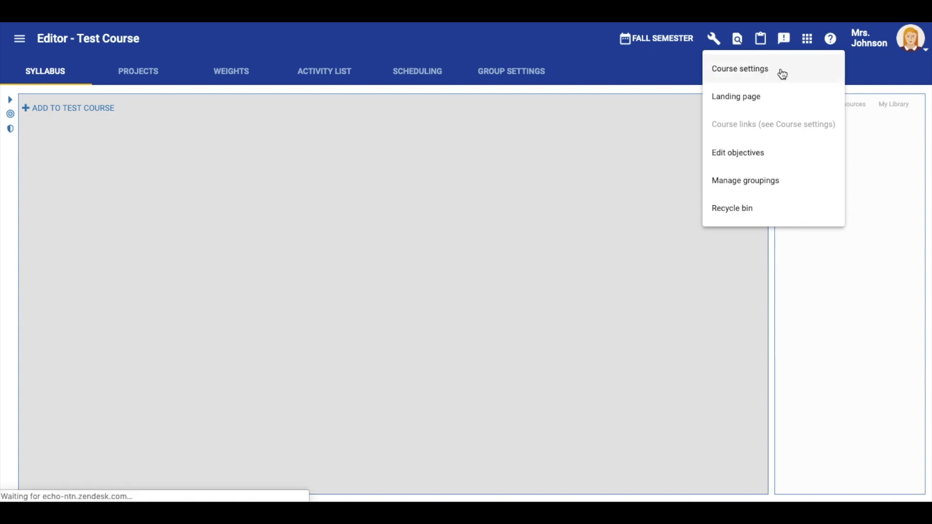
pyautogui.scroll(-2, 797, 165)
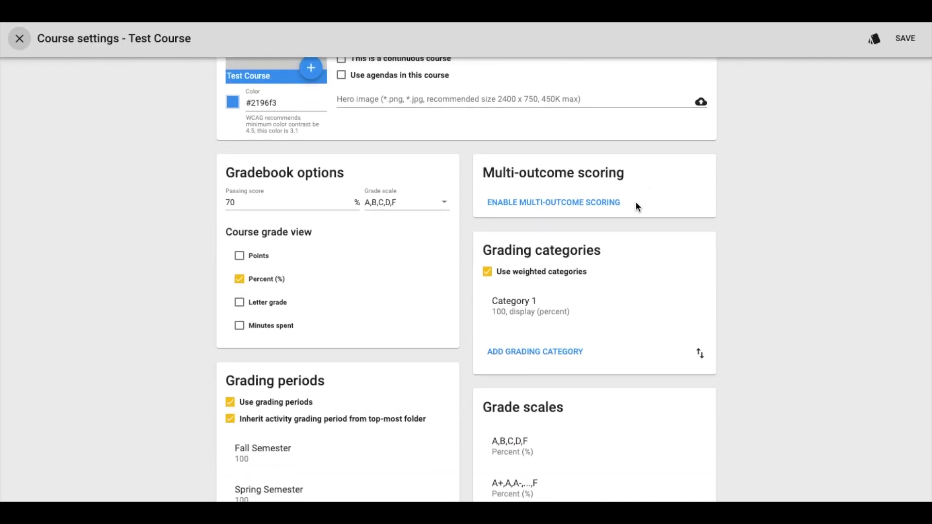
pyautogui.click(554, 204)
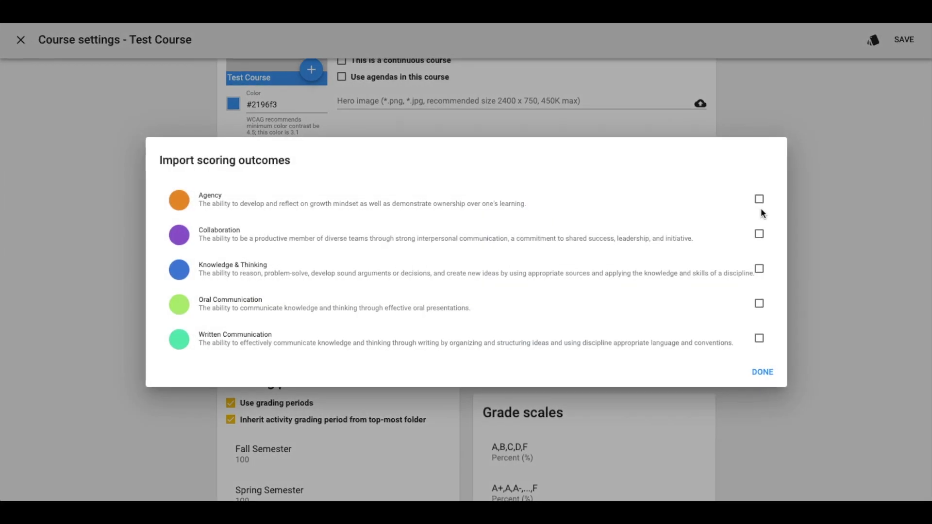
# - Import the Agency, Collaboration, Knowledge & Thinking, Oral and Written Communication outcomes
pyautogui.click(759, 200)
pyautogui.click(759, 235)
pyautogui.click(759, 269)
pyautogui.click(759, 304)
pyautogui.click(759, 338)
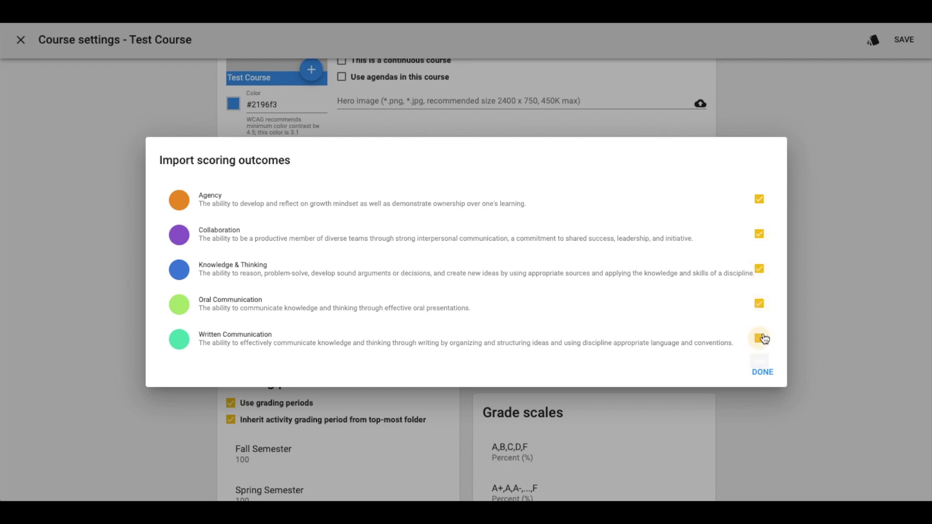
pyautogui.click(762, 372)
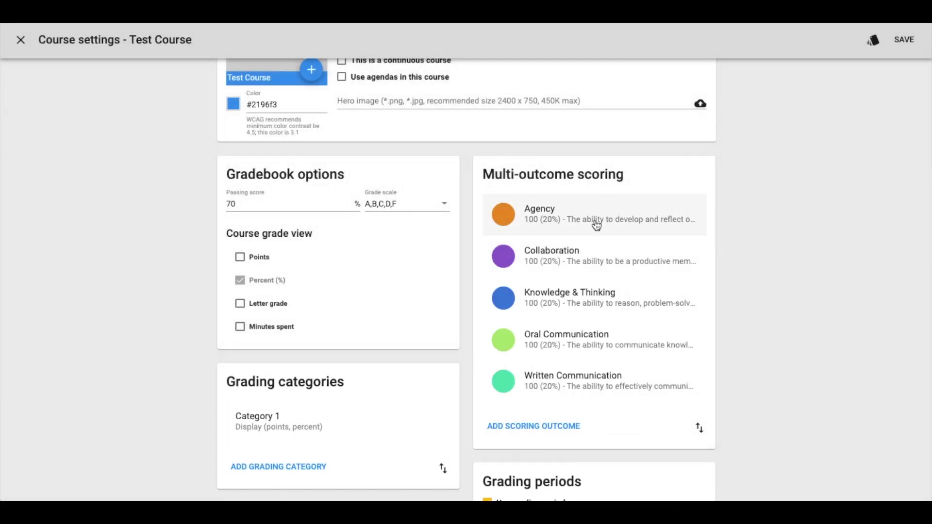
# - Set the Agency and Collaboration outcome weights to 20 each
pyautogui.click(596, 223)
pyautogui.click(437, 294)
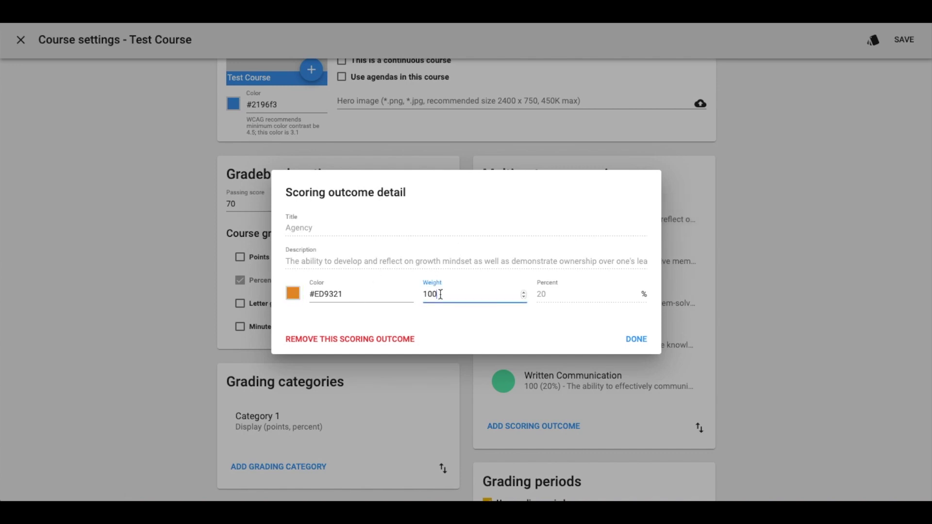
pyautogui.press('BackSpace')
pyautogui.press('BackSpace')
pyautogui.press('BackSpace')
pyautogui.write('20')
pyautogui.click(636, 339)
pyautogui.click(584, 260)
pyautogui.click(427, 294)
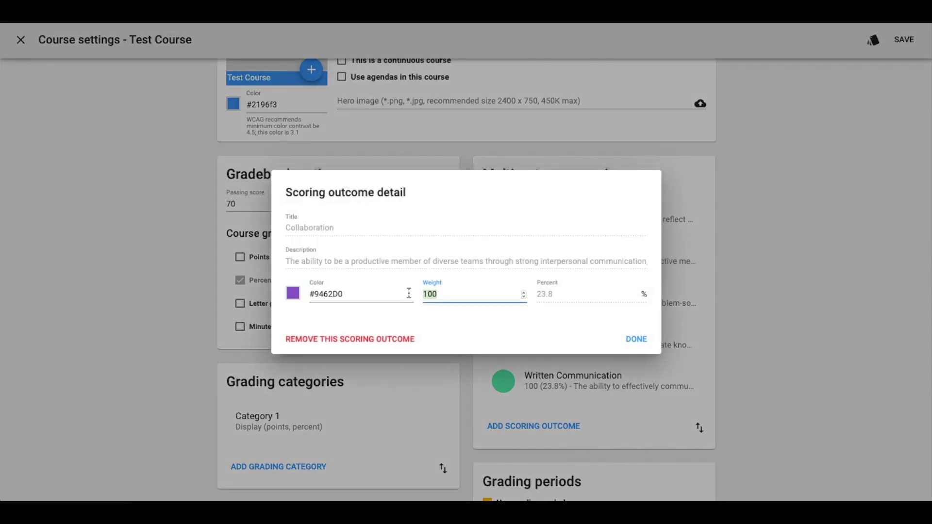
pyautogui.press('BackSpace')
pyautogui.press('BackSpace')
pyautogui.press('BackSpace')
pyautogui.write('20')
pyautogui.click(636, 339)
# - Set the Knowledge & Thinking weight to 40 and Oral Communication to 10
pyautogui.click(537, 296)
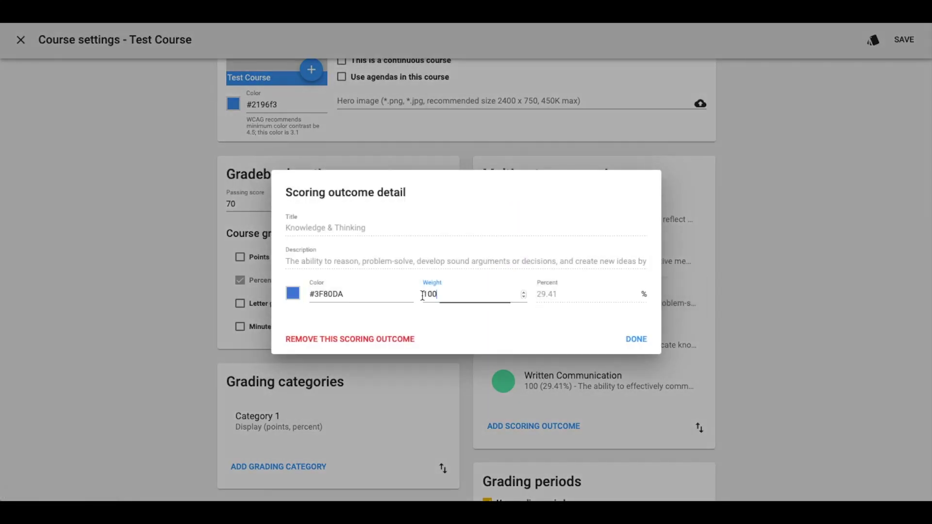
pyautogui.click(427, 294)
pyautogui.press('BackSpace')
pyautogui.press('BackSpace')
pyautogui.press('BackSpace')
pyautogui.write('40')
pyautogui.click(636, 339)
pyautogui.click(616, 340)
pyautogui.click(427, 294)
pyautogui.press('BackSpace')
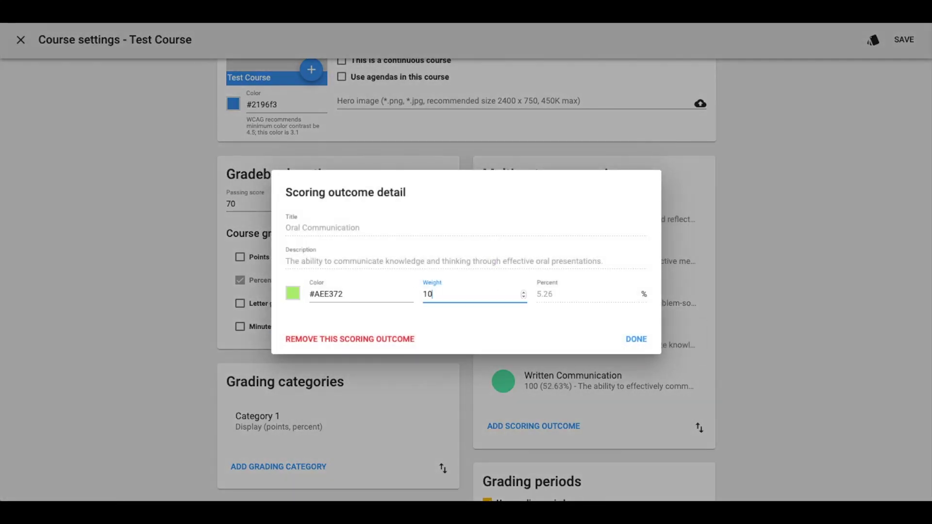
pyautogui.click(636, 339)
# - Set the Written Communication weight to 10 and save the course settings
pyautogui.click(584, 381)
pyautogui.click(427, 294)
pyautogui.press('BackSpace')
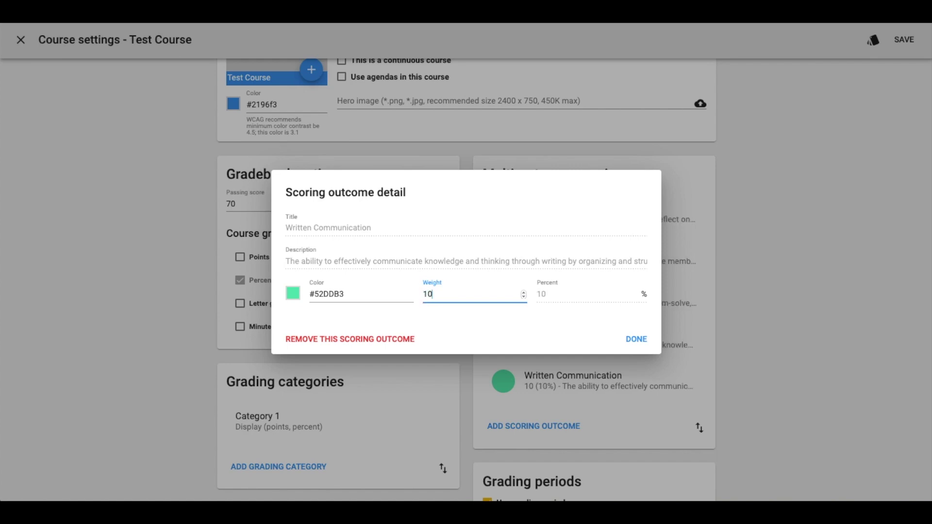
pyautogui.click(641, 341)
pyautogui.click(903, 40)
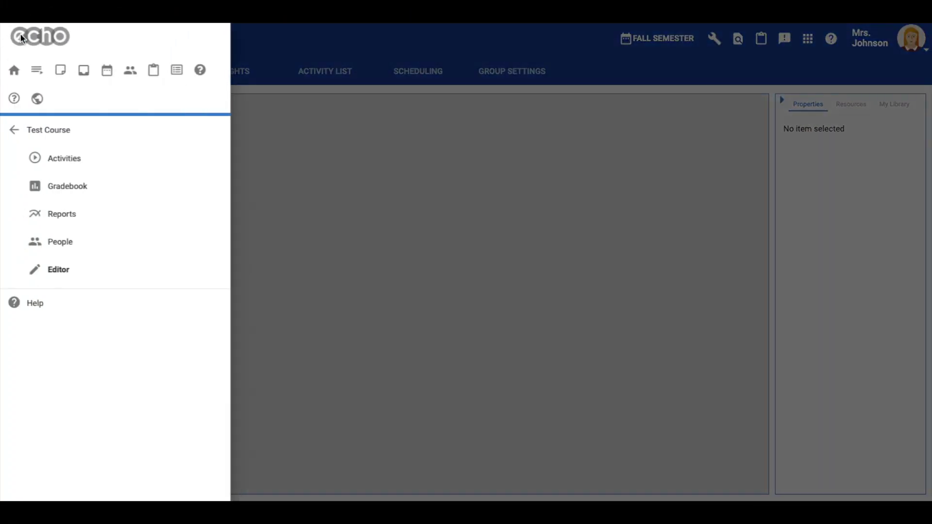
# - Generate a student registration code for Test Course from the People page
pyautogui.click(57, 242)
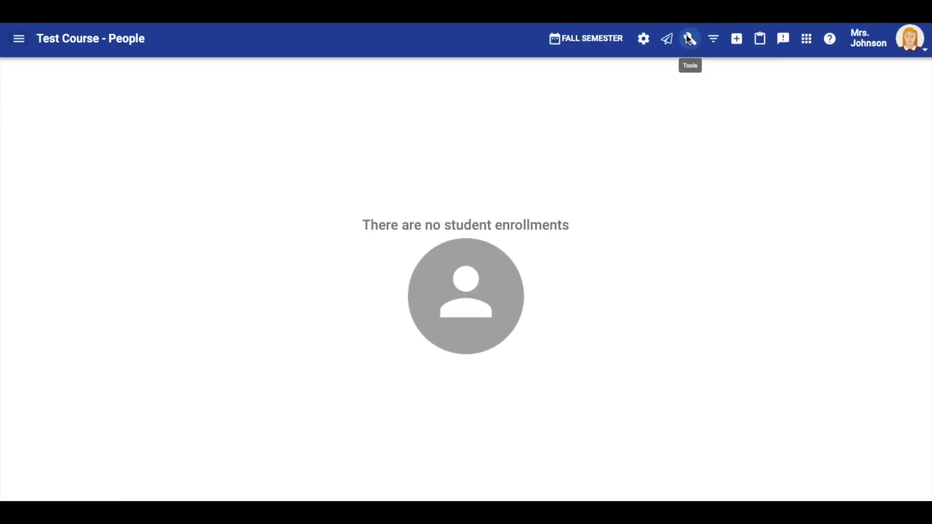
pyautogui.click(689, 39)
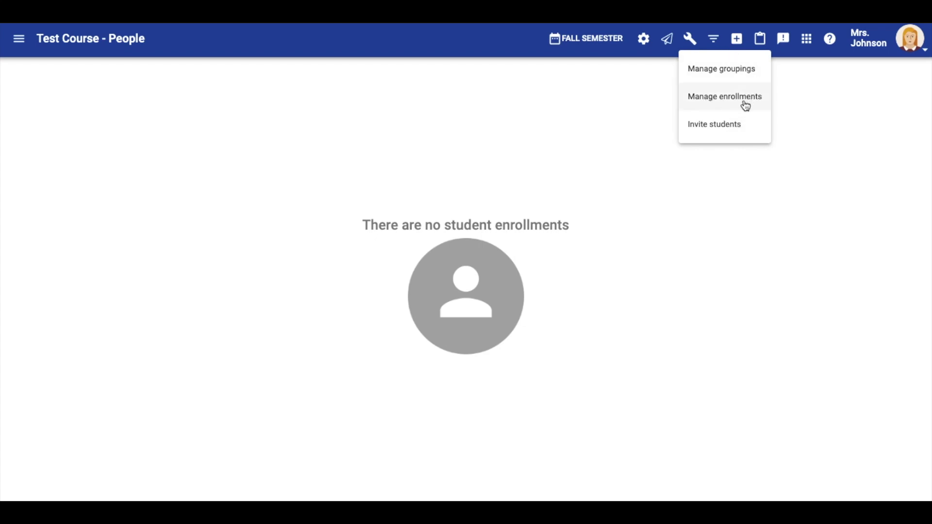
pyautogui.click(751, 128)
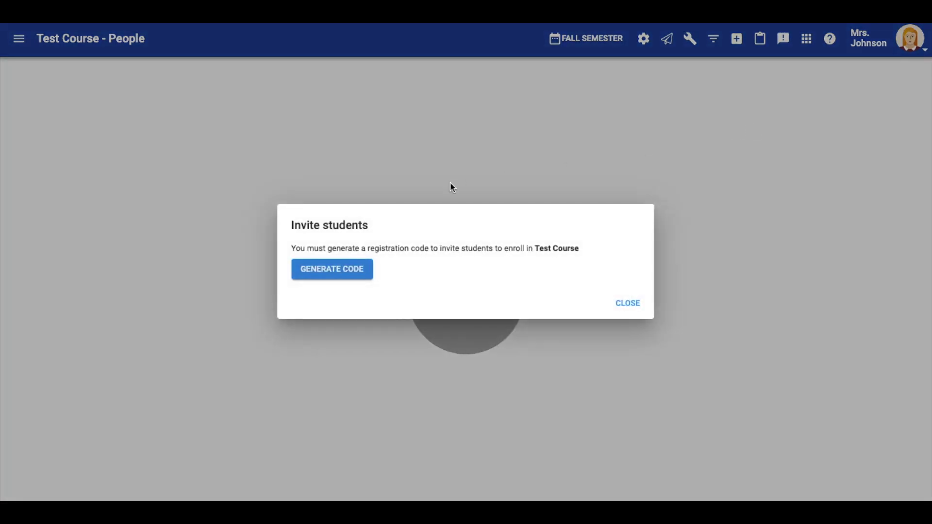
pyautogui.click(334, 271)
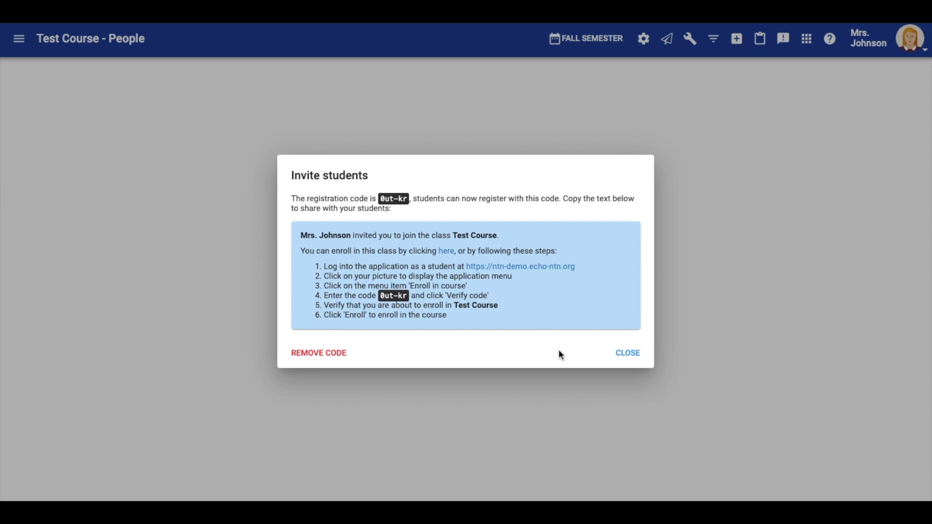
pyautogui.click(625, 354)
# - Go to the Manage enrollments page for Test Course
pyautogui.click(888, 46)
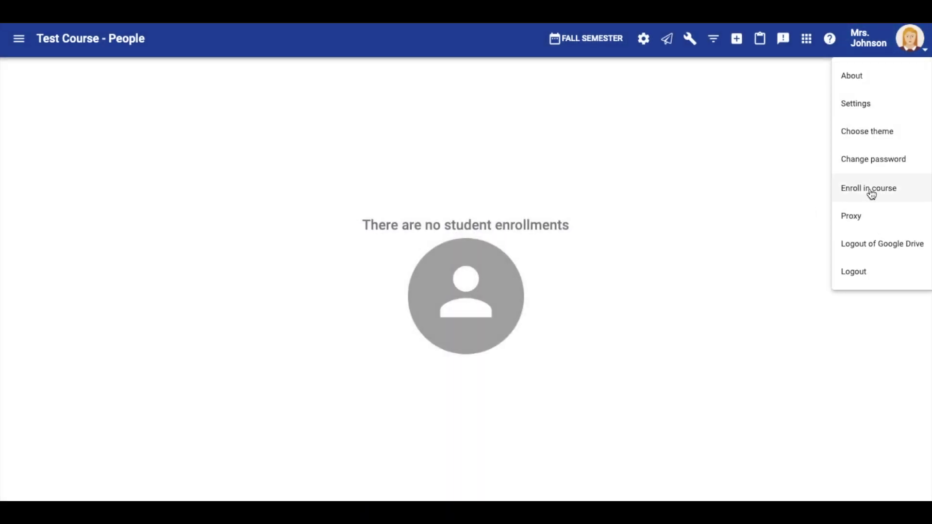
pyautogui.click(689, 39)
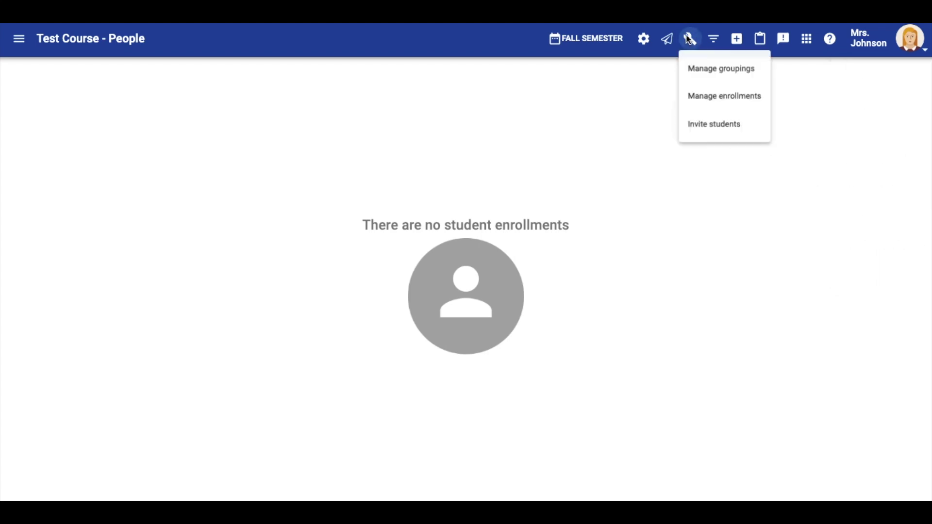
pyautogui.click(748, 96)
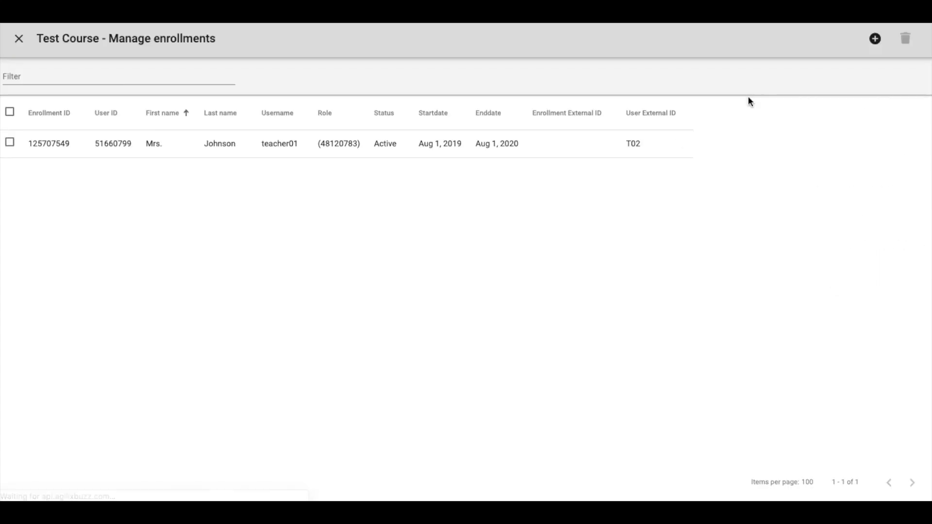
# - Start a new Student enrollment and search 'staff' for the first user
pyautogui.click(875, 40)
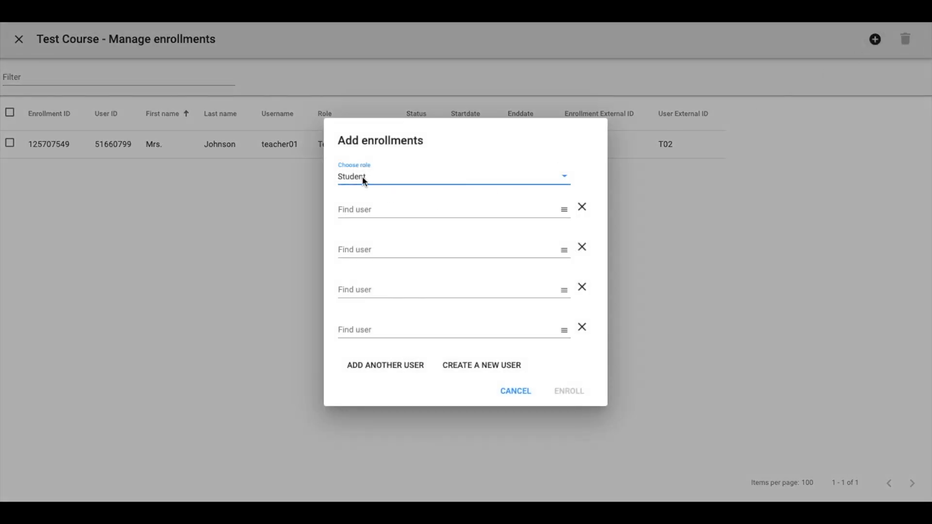
pyautogui.click(397, 179)
pyautogui.click(357, 179)
pyautogui.click(384, 209)
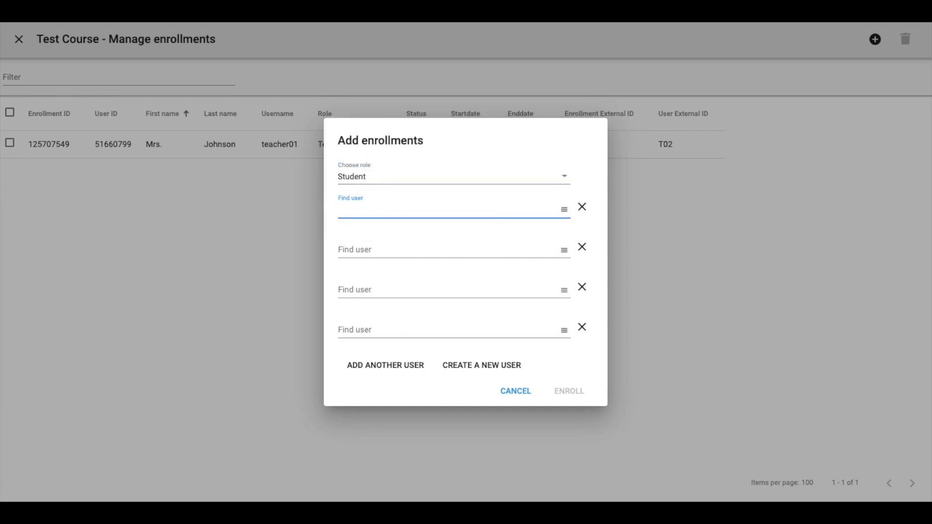
pyautogui.write('staff')
pyautogui.click(396, 231)
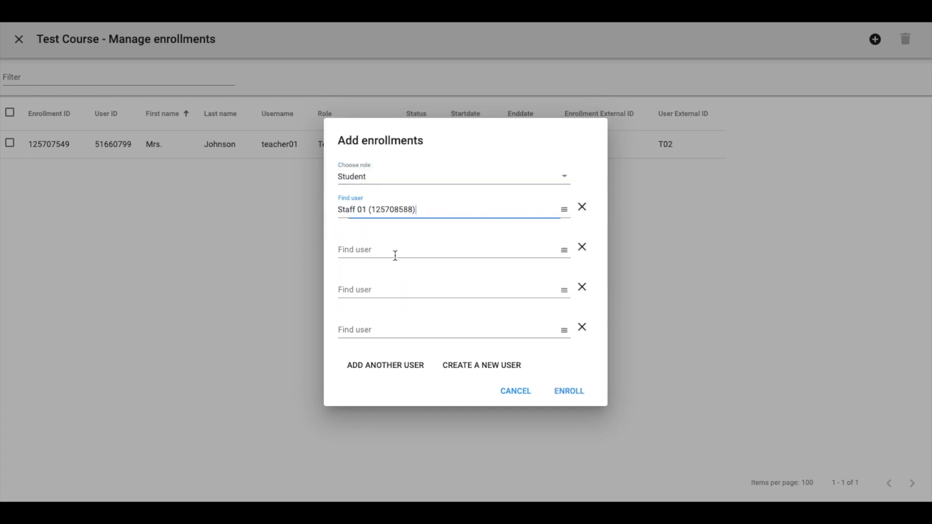
# - Add Staff 02 and Staff 03, enroll all three as students, and return to the course
pyautogui.click(395, 248)
pyautogui.write('staff')
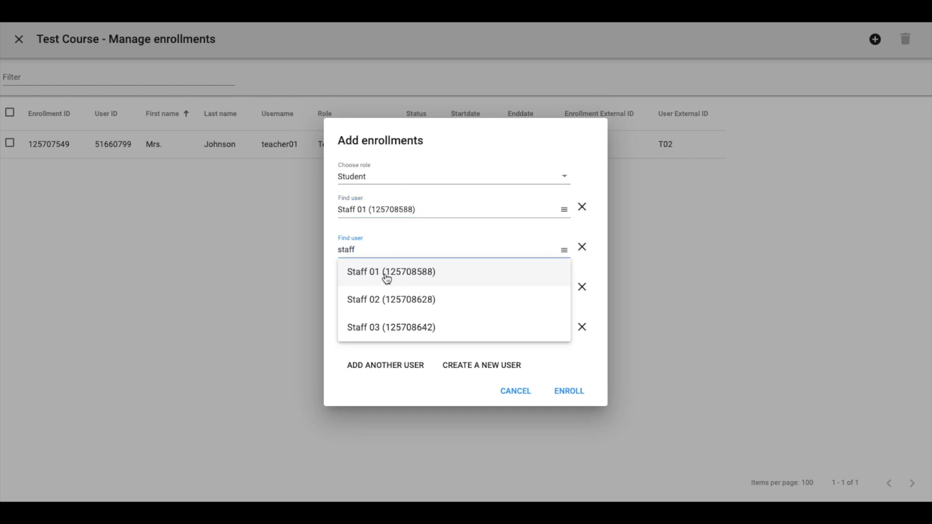
pyautogui.click(388, 299)
pyautogui.click(383, 290)
pyautogui.write('staff')
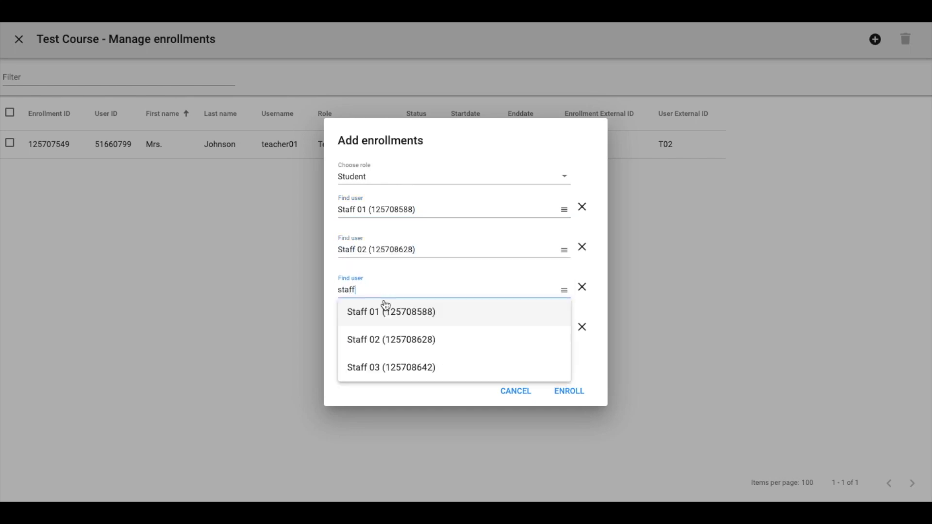
pyautogui.click(381, 365)
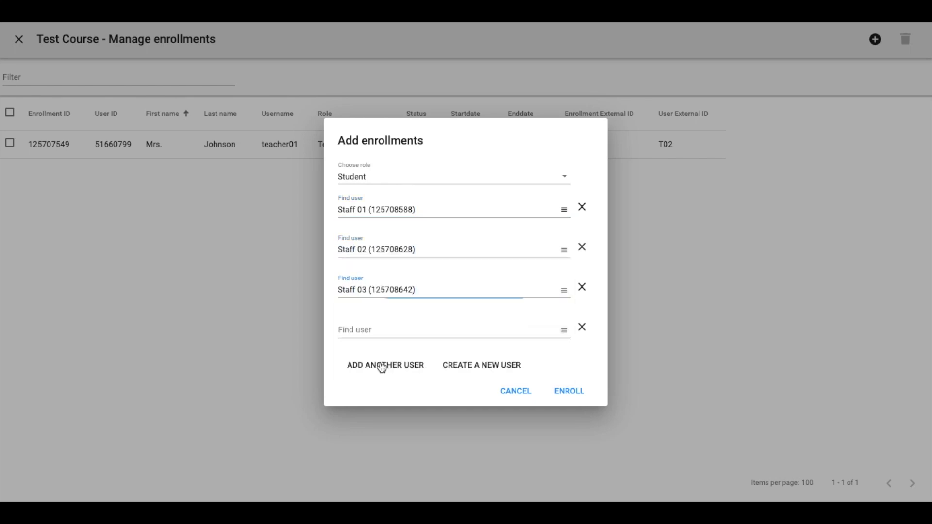
pyautogui.click(565, 392)
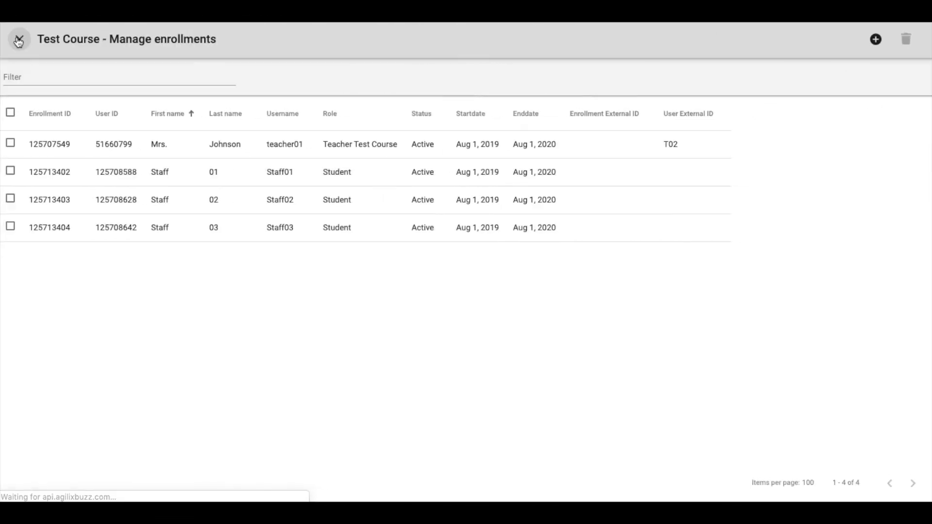
pyautogui.click(18, 40)
pyautogui.click(19, 38)
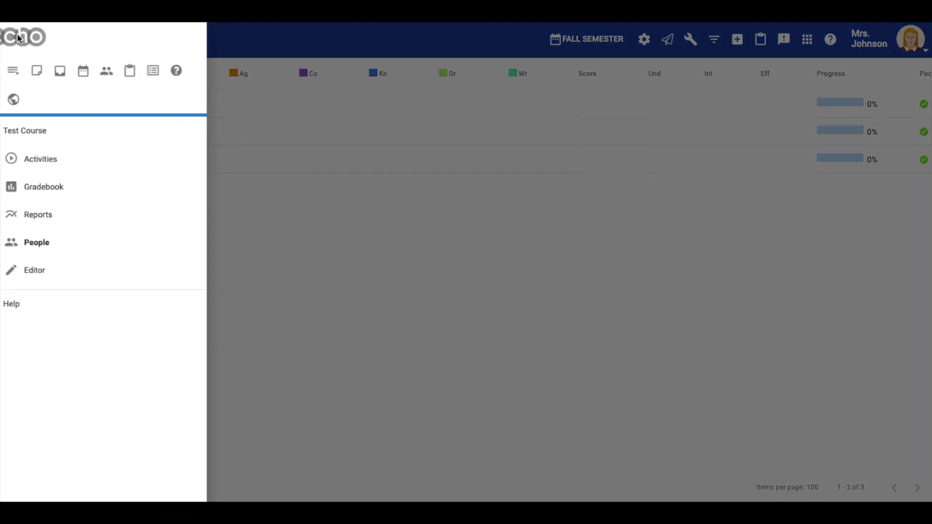
# - Add a new Peer Assessment activity to Test Course from the Editor
pyautogui.click(49, 275)
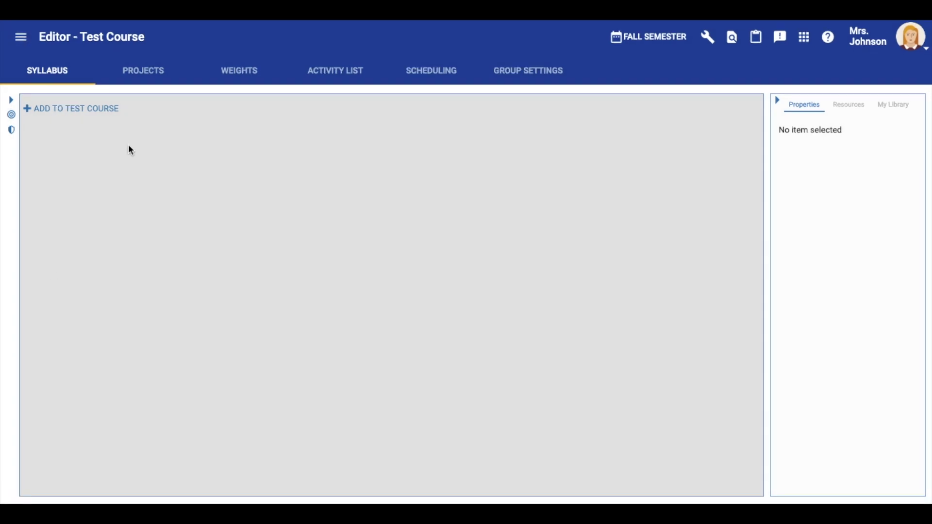
pyautogui.click(75, 109)
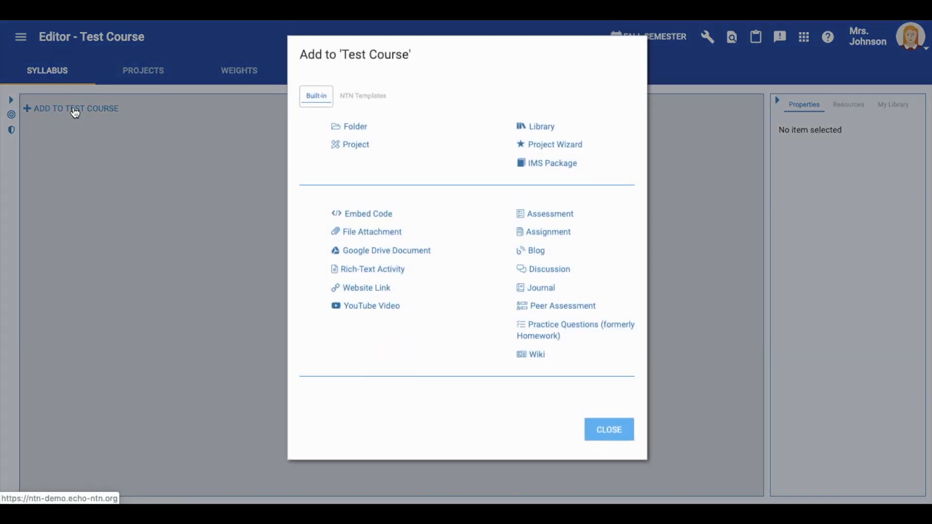
pyautogui.click(535, 307)
# - Title it 'Peer Assessment' and paste the collaboration assessment instructions into Content
pyautogui.click(375, 123)
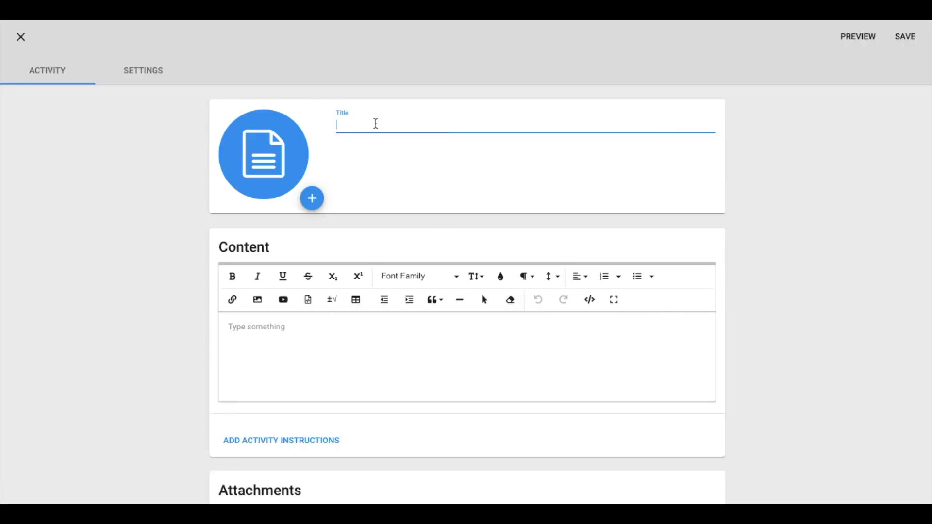
pyautogui.write('Peer As')
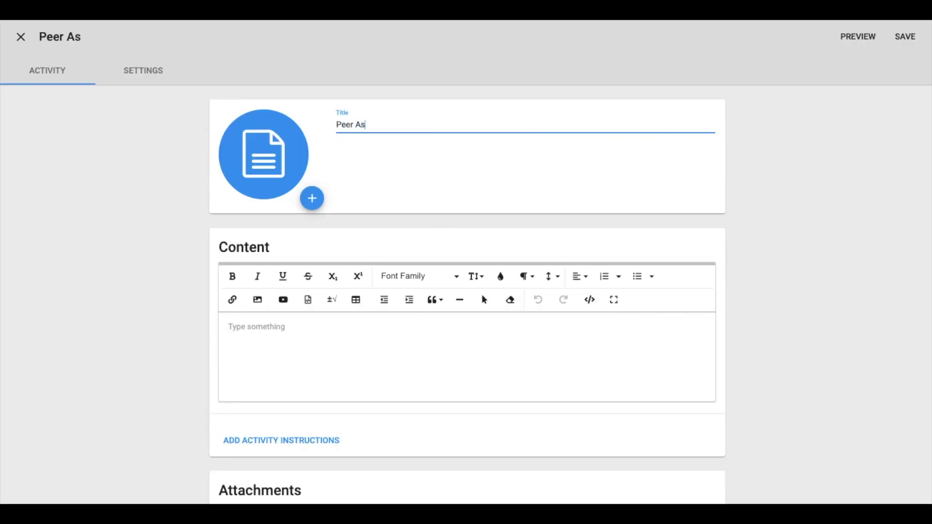
pyautogui.write('sessment')
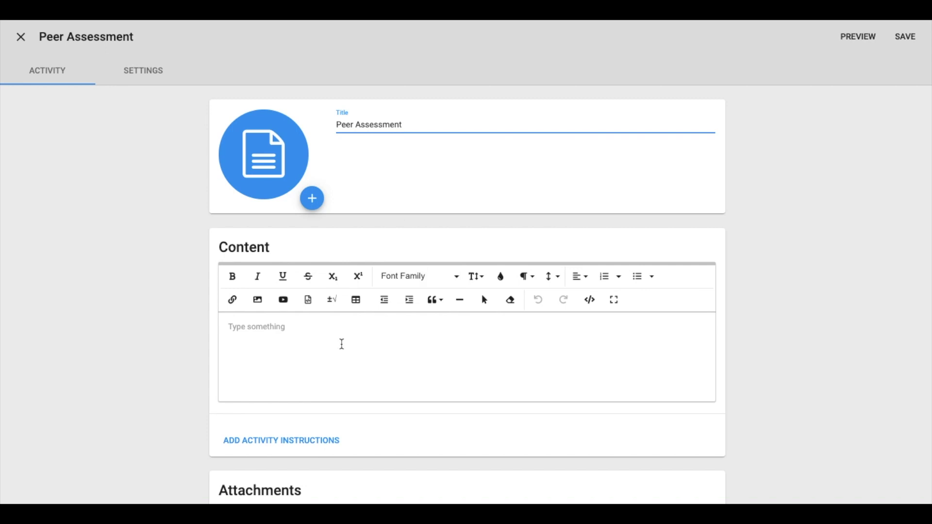
pyautogui.click(342, 344)
pyautogui.write('For this activity, you will be assessing a group of your peers on collaboration. This is hypothetical and we are just getting a feel for how this tool works. Please don’t take offense to how you are assessed during this activity. It is just for fun!')
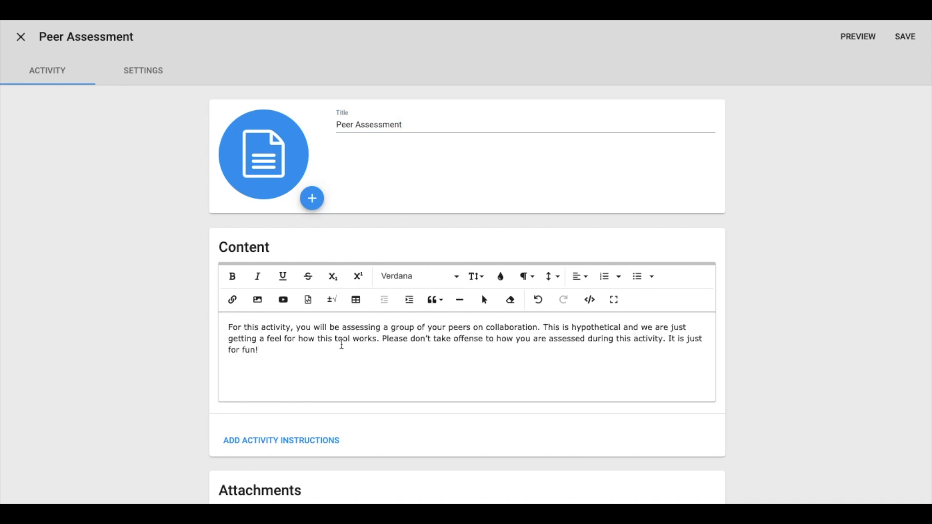
pyautogui.doubleClick(508, 327)
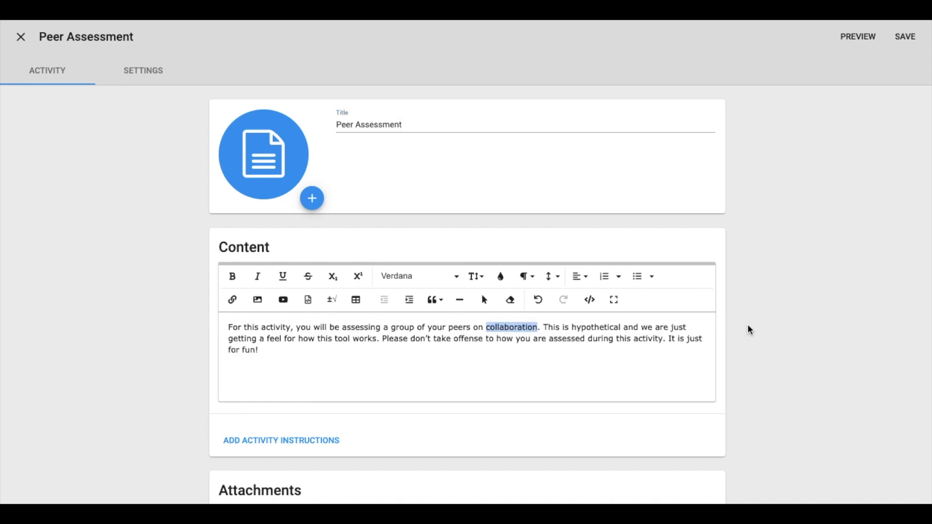
pyautogui.click(659, 375)
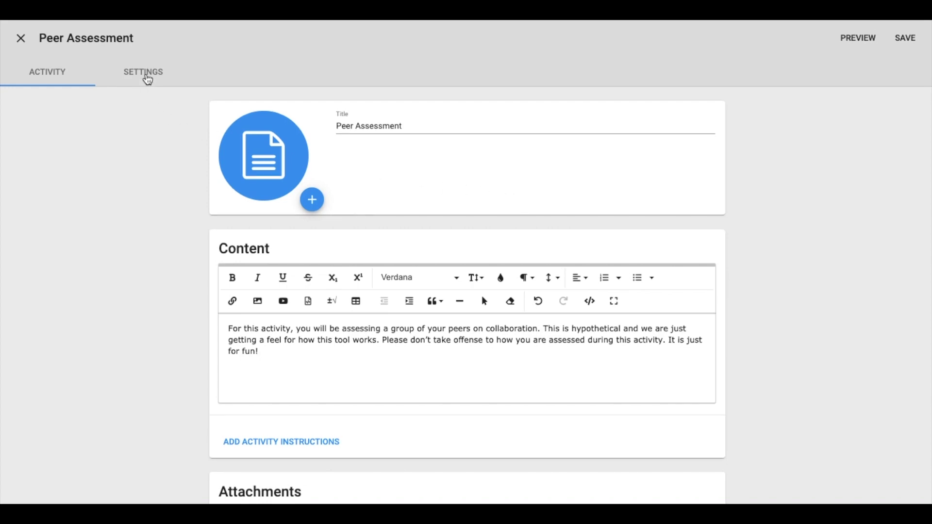
# - Enable Allow self assessment and Require student comments in the activity settings
pyautogui.click(147, 78)
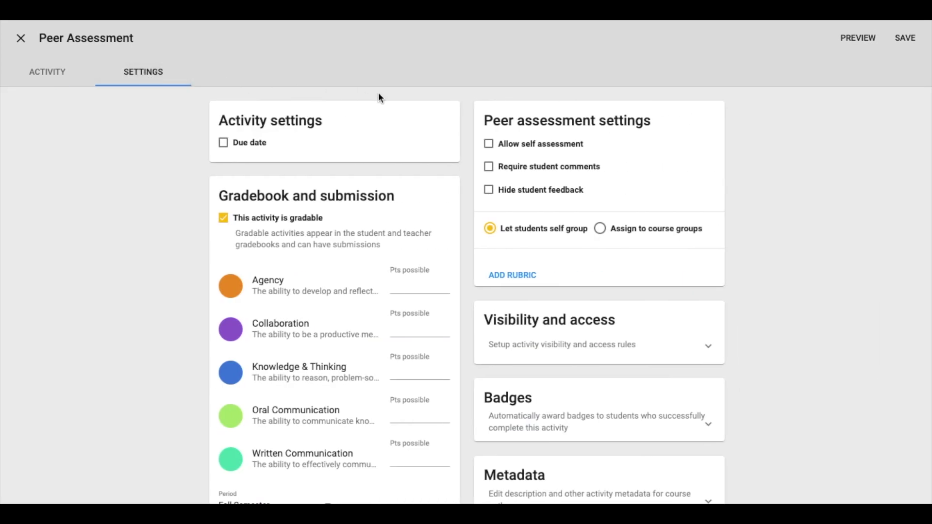
pyautogui.click(489, 145)
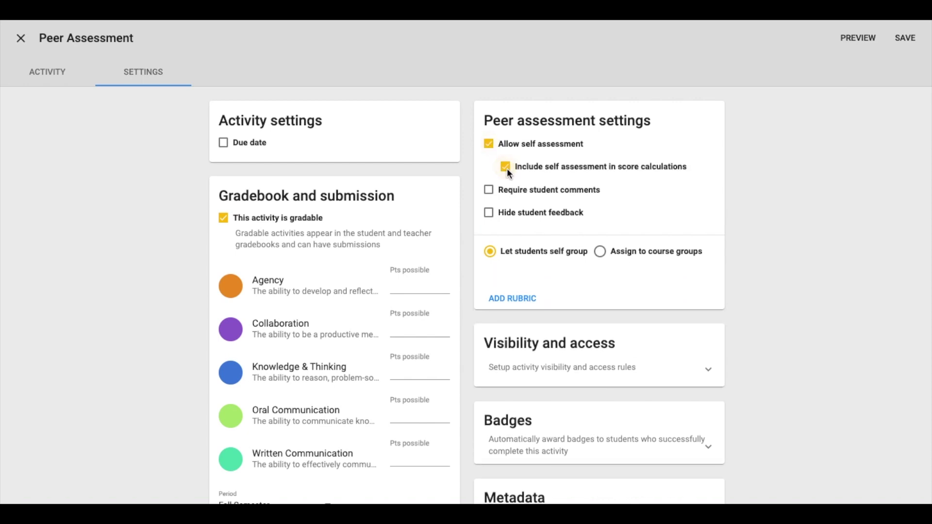
pyautogui.click(490, 192)
# - Start adding a rubric and choose the Empty template
pyautogui.click(522, 302)
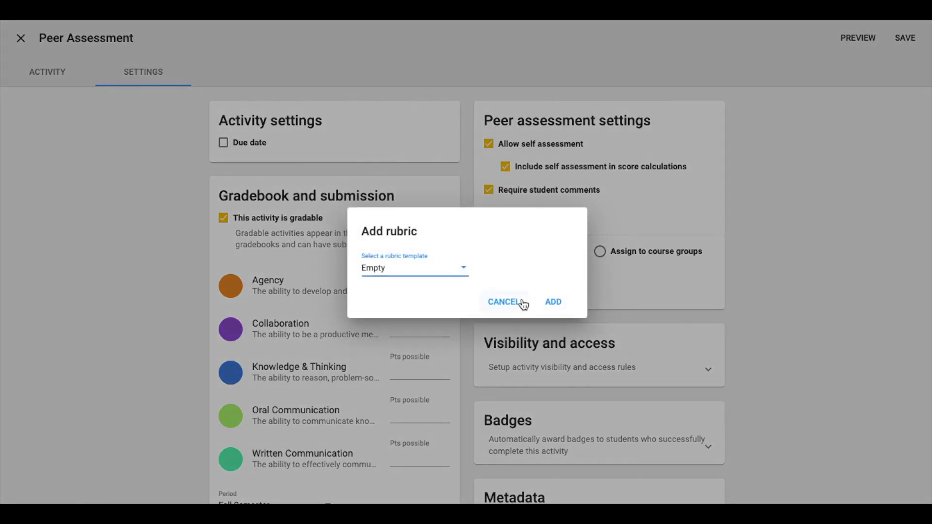
pyautogui.click(462, 268)
pyautogui.scroll(-1, 493, 314)
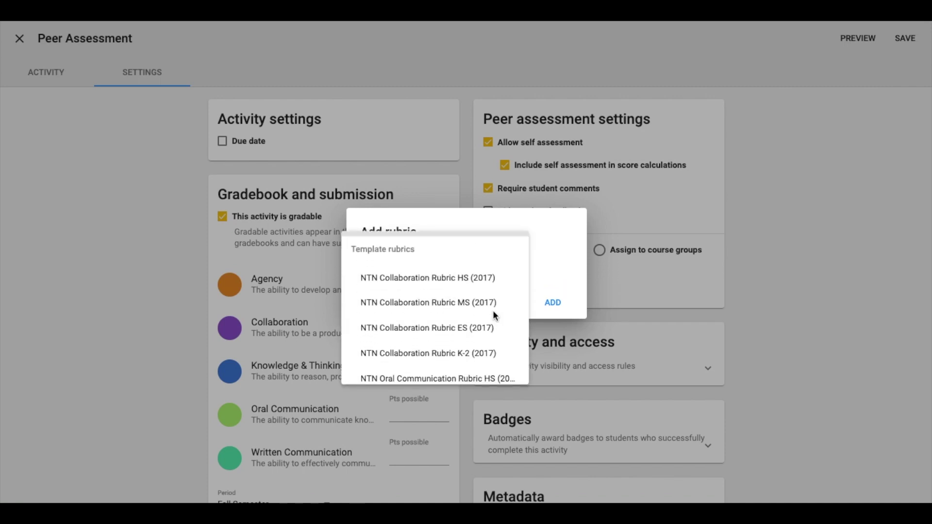
pyautogui.scroll(1, 493, 314)
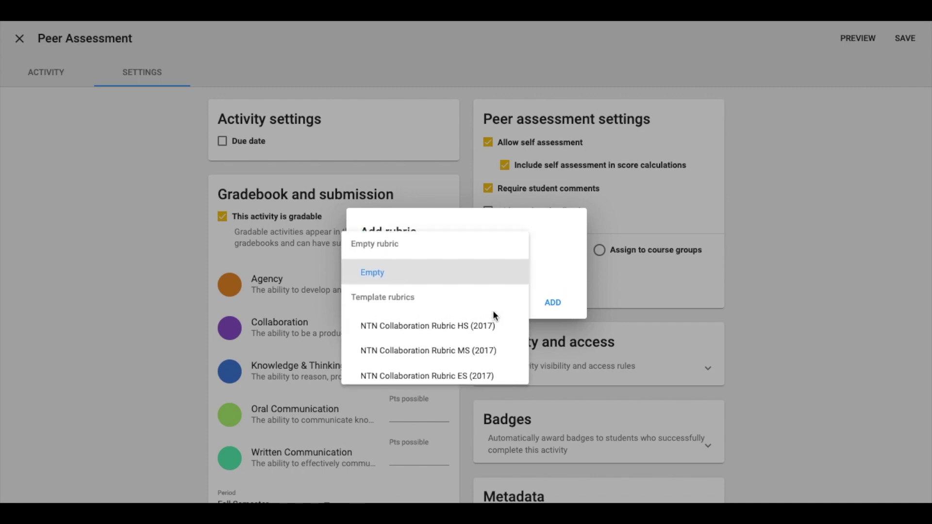
pyautogui.click(375, 274)
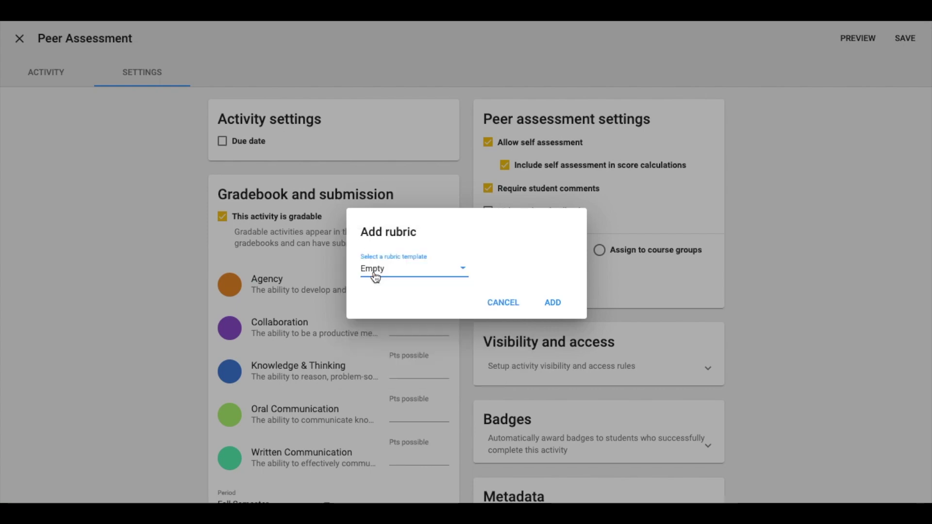
# - Create the empty rubric, add two levels and a criterion, then discard it and remove the rubric
pyautogui.click(554, 304)
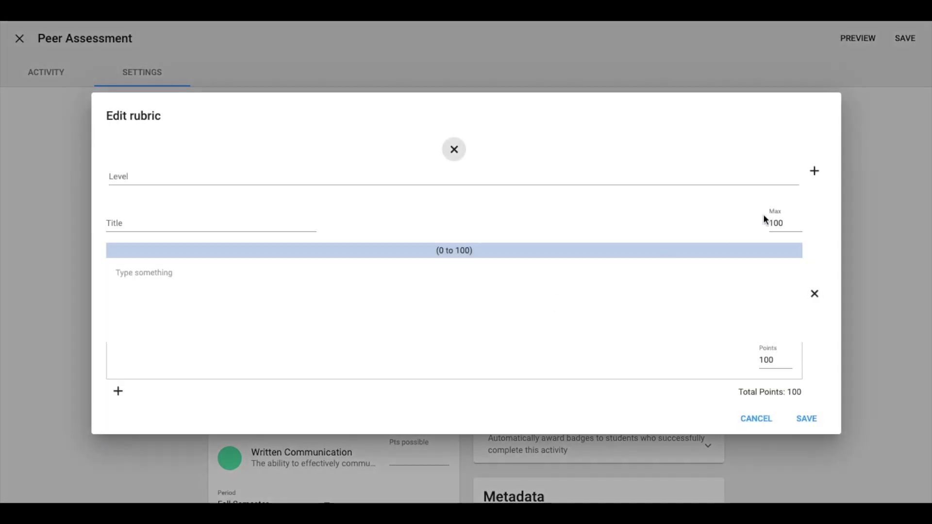
pyautogui.click(815, 174)
pyautogui.click(814, 174)
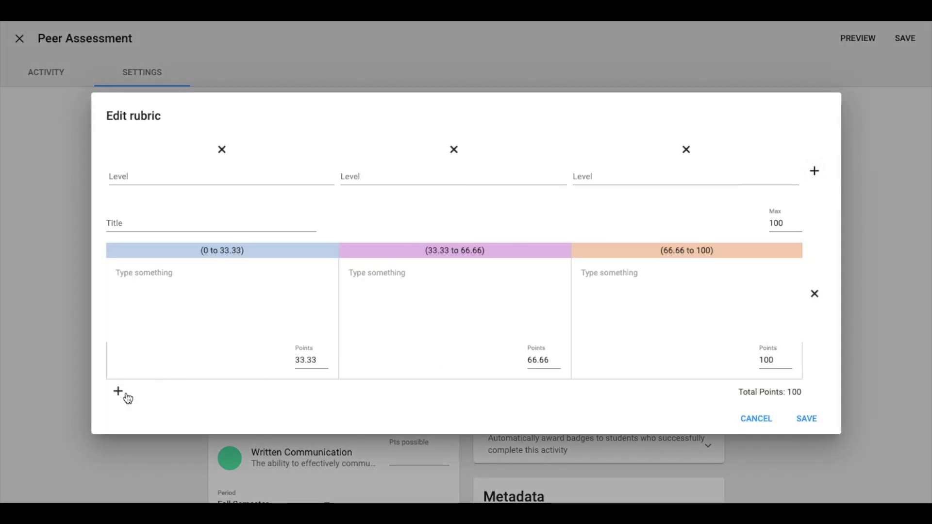
pyautogui.click(124, 394)
pyautogui.scroll(-3, 237, 366)
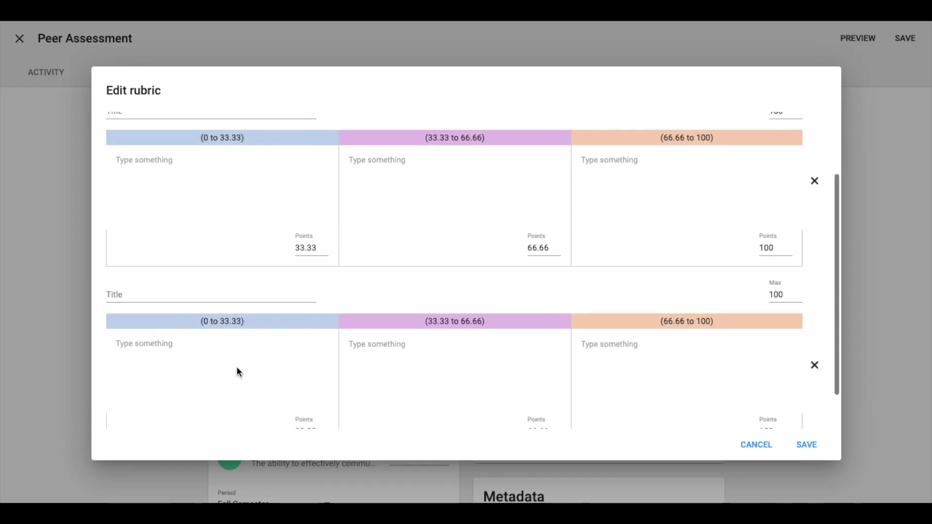
pyautogui.scroll(-1, 237, 368)
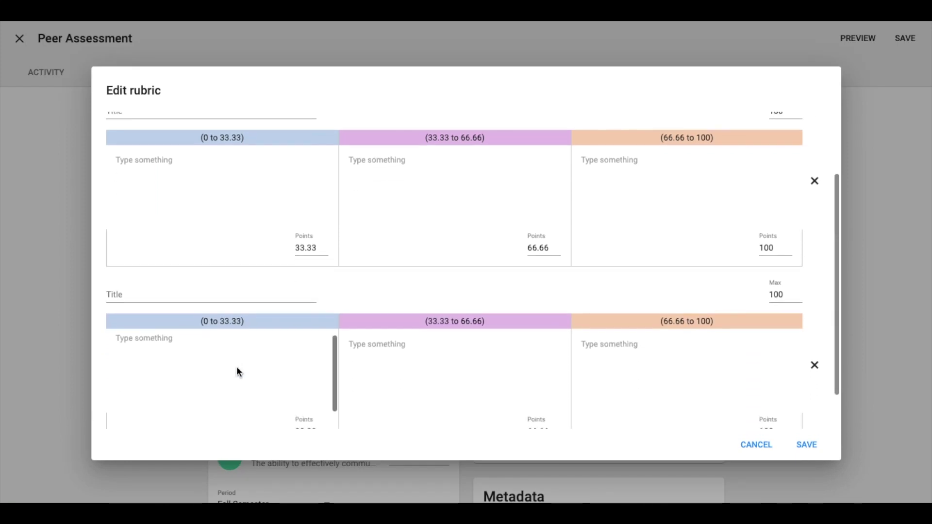
pyautogui.click(757, 449)
pyautogui.click(578, 298)
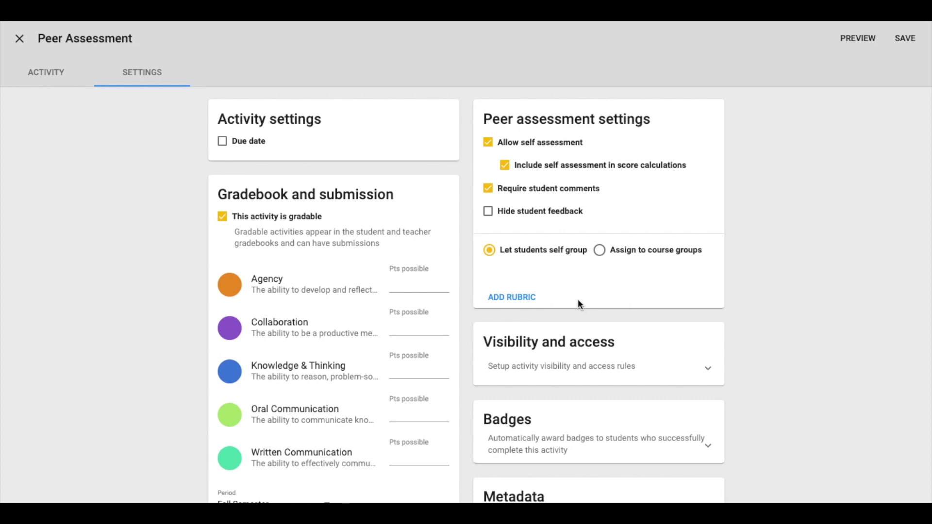
# - Add a rubric again using the NTN Collaboration template
pyautogui.click(501, 297)
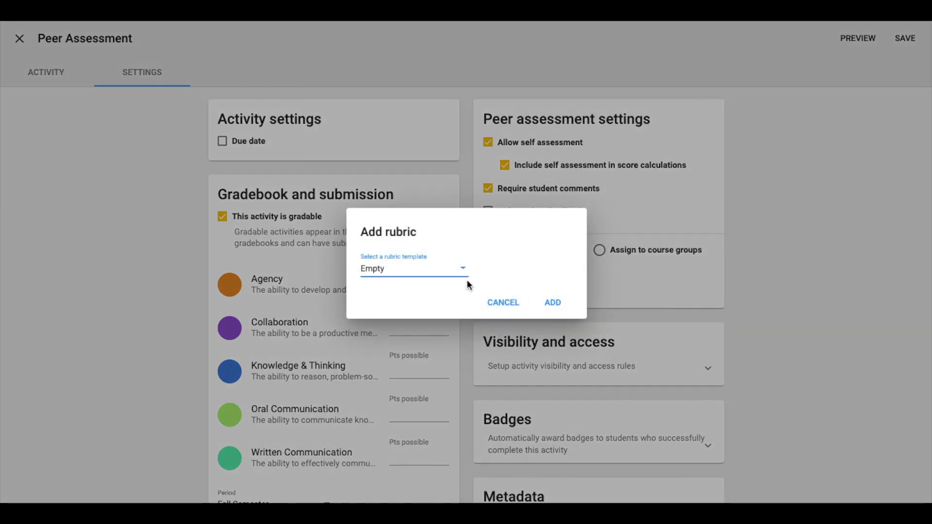
pyautogui.click(450, 271)
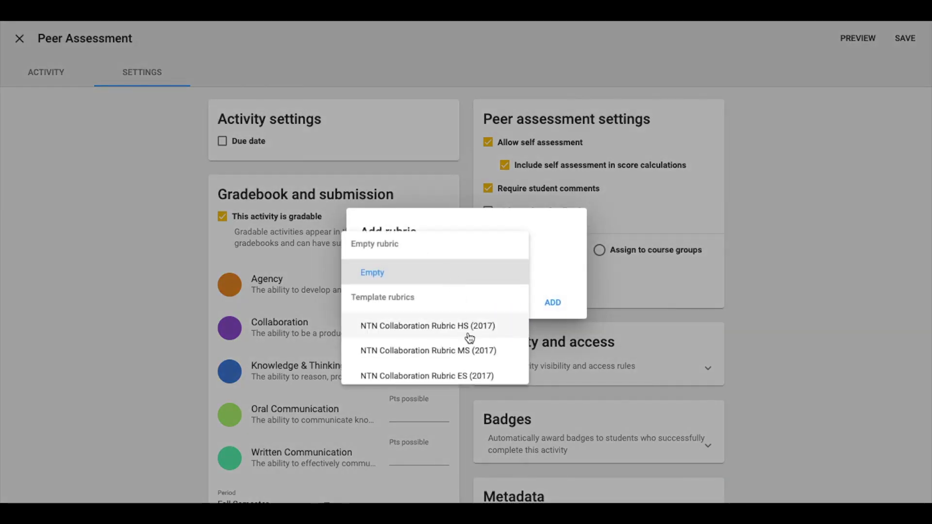
pyautogui.scroll(-2, 469, 339)
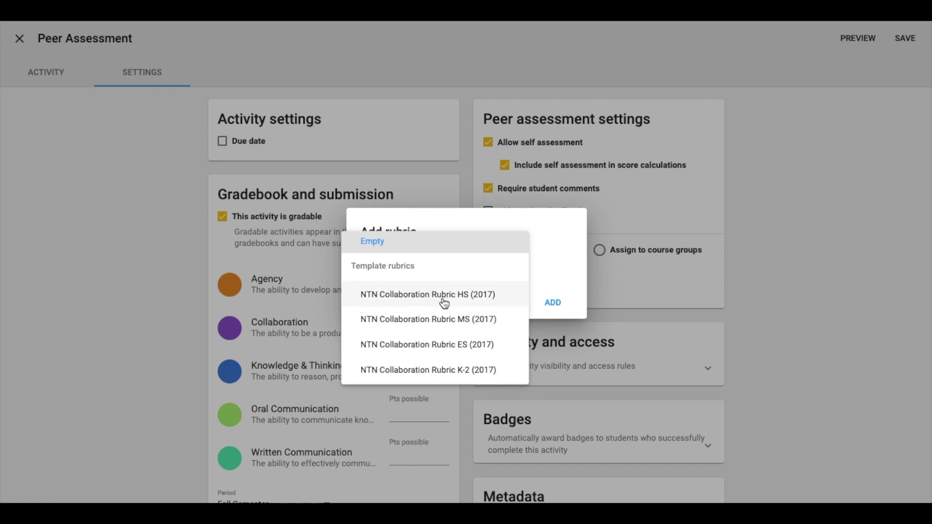
pyautogui.click(425, 296)
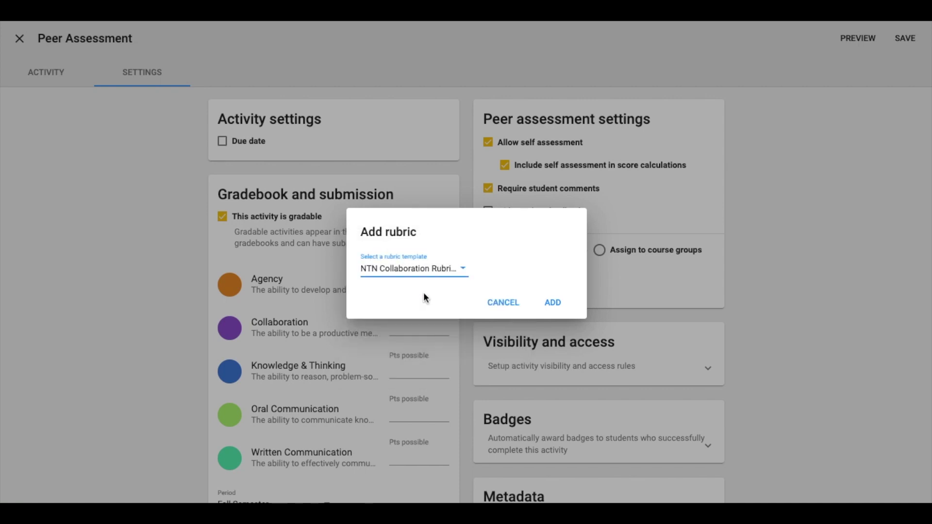
pyautogui.click(550, 306)
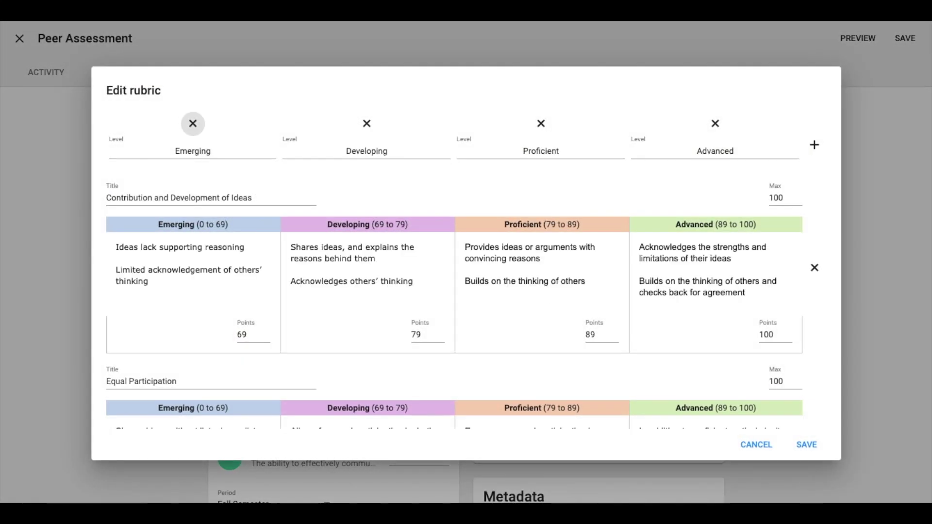
# - Delete the Contribution, Equal Participation, Group Norms and Respectful Tone criteria
pyautogui.scroll(-1, 723, 189)
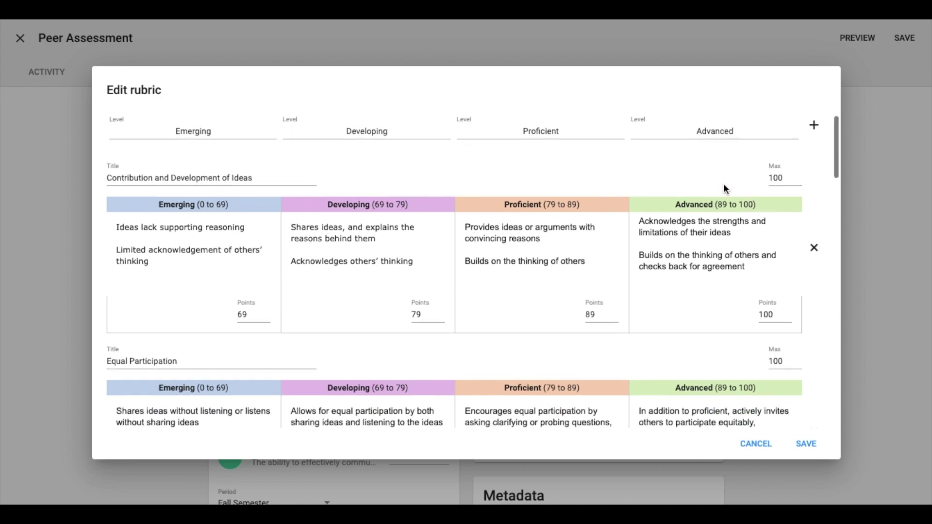
pyautogui.scroll(-2, 723, 188)
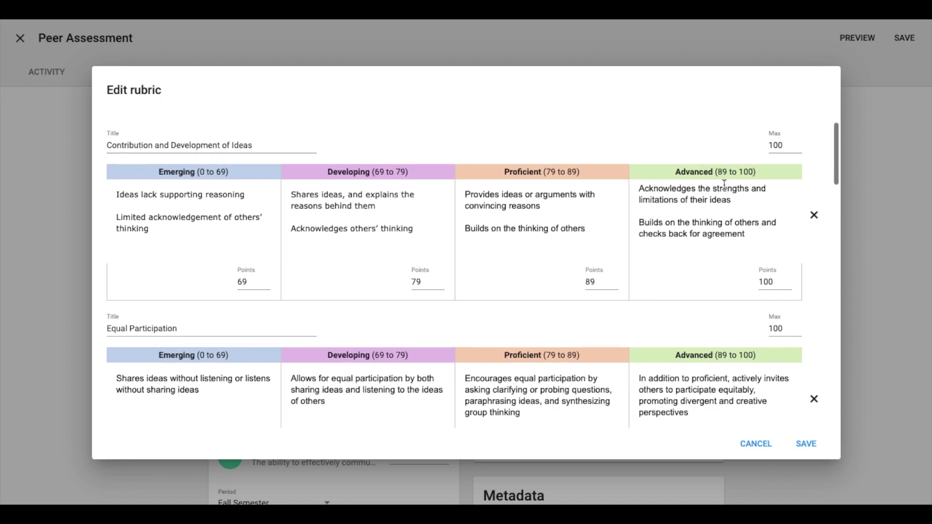
pyautogui.click(815, 217)
pyautogui.scroll(-3, 815, 216)
pyautogui.click(810, 134)
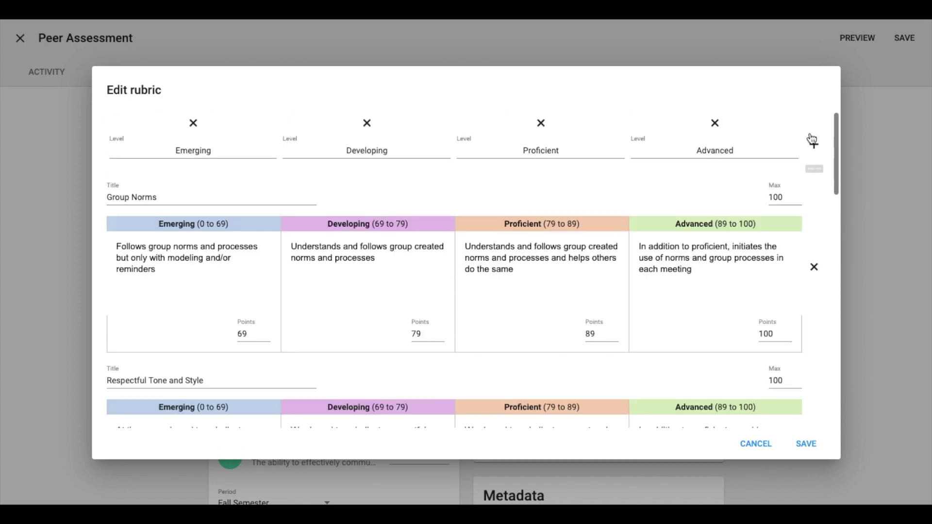
pyautogui.click(814, 268)
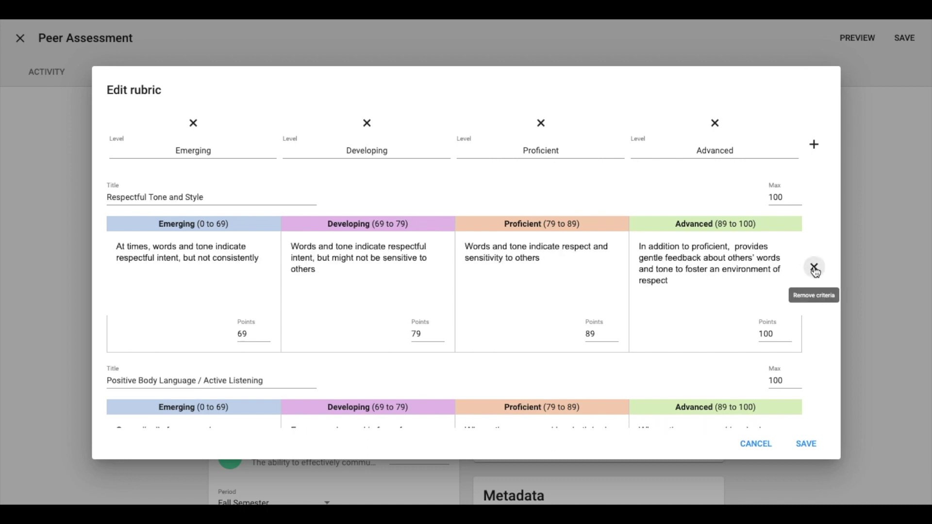
pyautogui.click(814, 267)
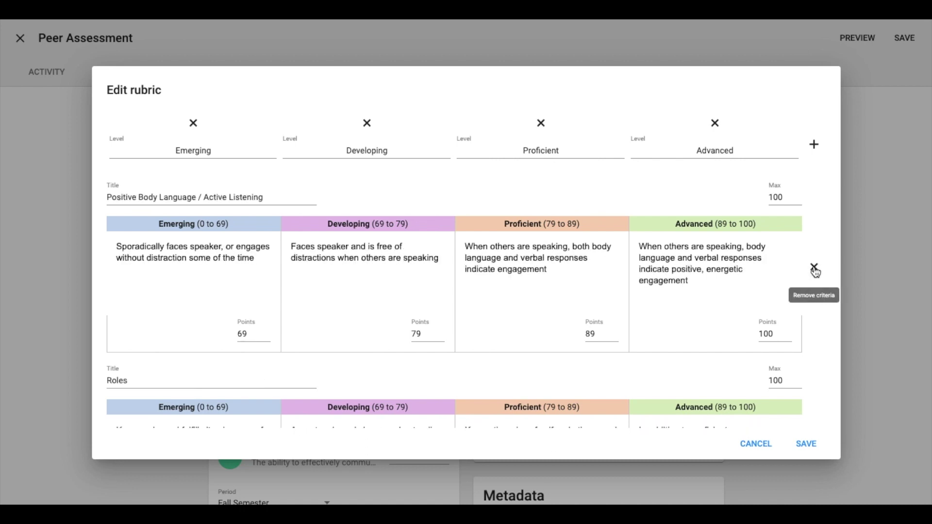
# - Set Positive Body Language, Roles, Work Ethic and Team Support maximums to 4, and save the rubric
pyautogui.doubleClick(761, 197)
pyautogui.write('4')
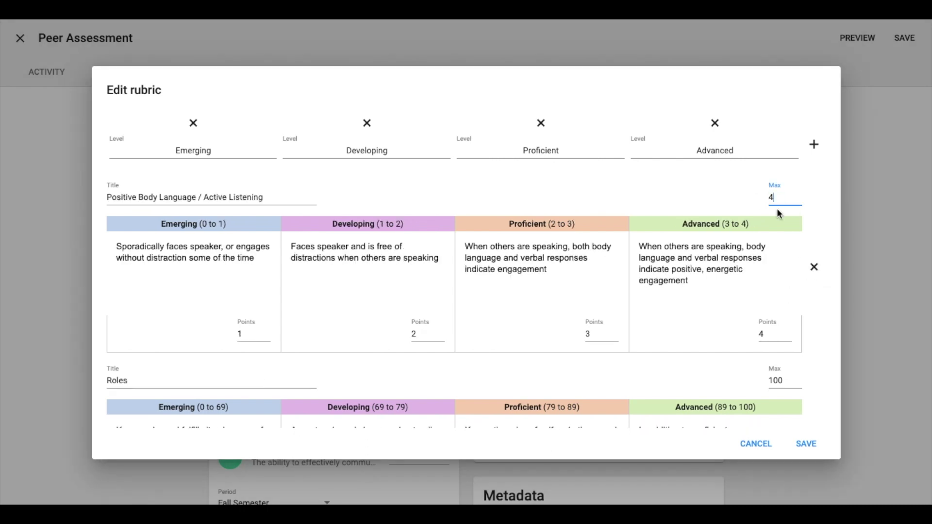
pyautogui.scroll(-3, 777, 209)
pyautogui.click(780, 227)
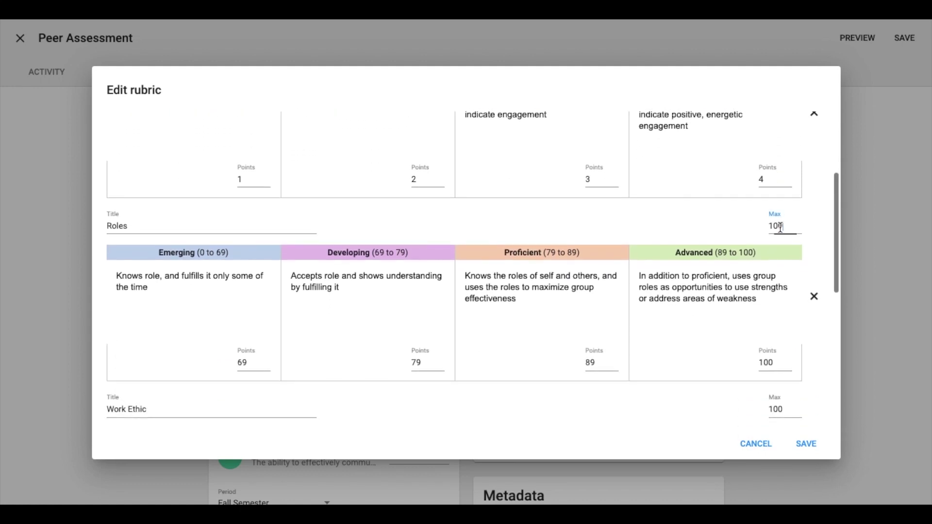
pyautogui.doubleClick(780, 227)
pyautogui.write('4')
pyautogui.scroll(-2, 779, 327)
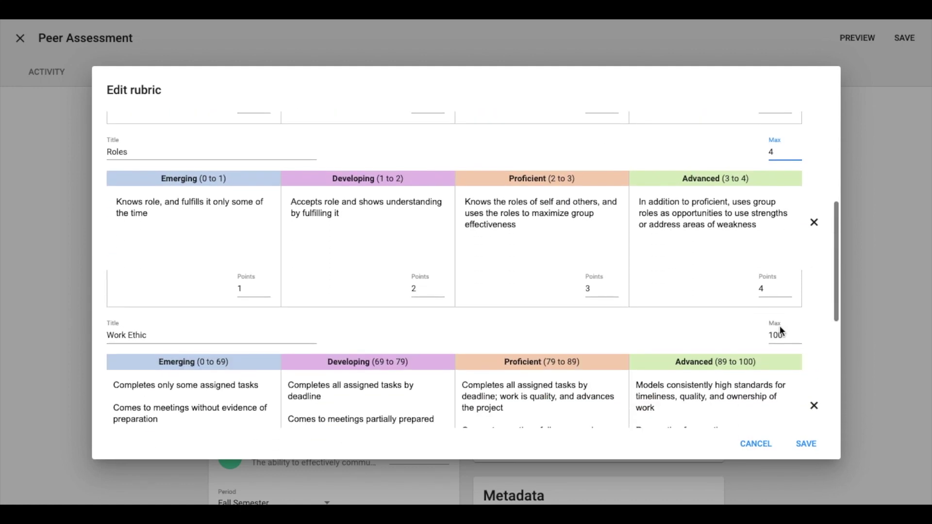
pyautogui.doubleClick(775, 334)
pyautogui.write('4')
pyautogui.scroll(-5, 775, 335)
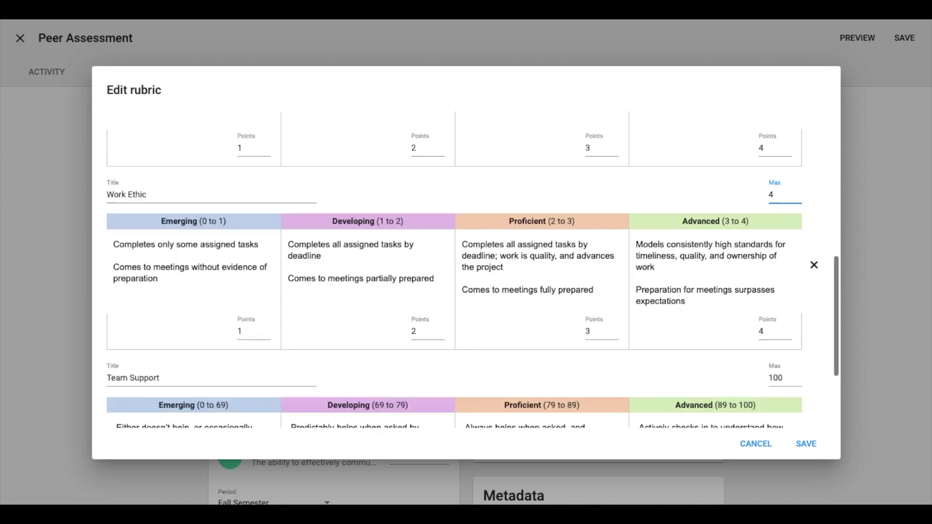
pyautogui.doubleClick(776, 248)
pyautogui.write('4')
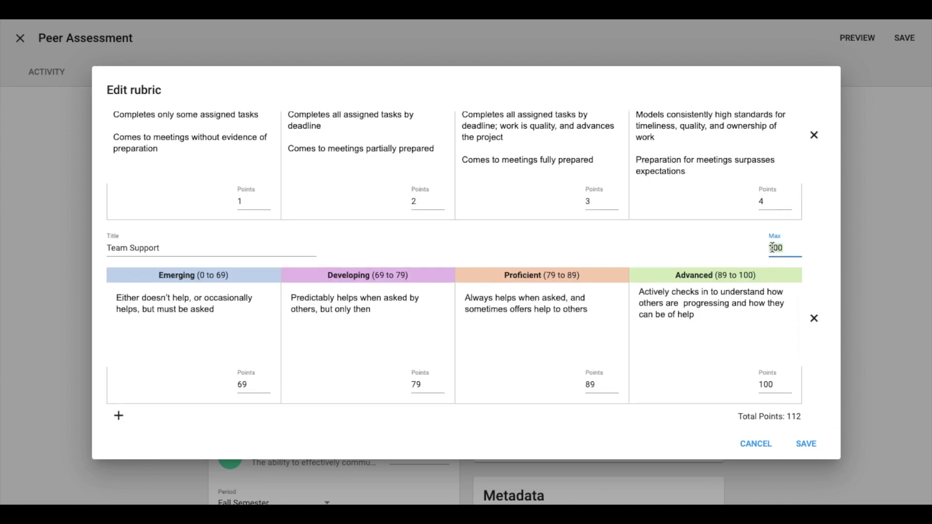
pyautogui.click(803, 443)
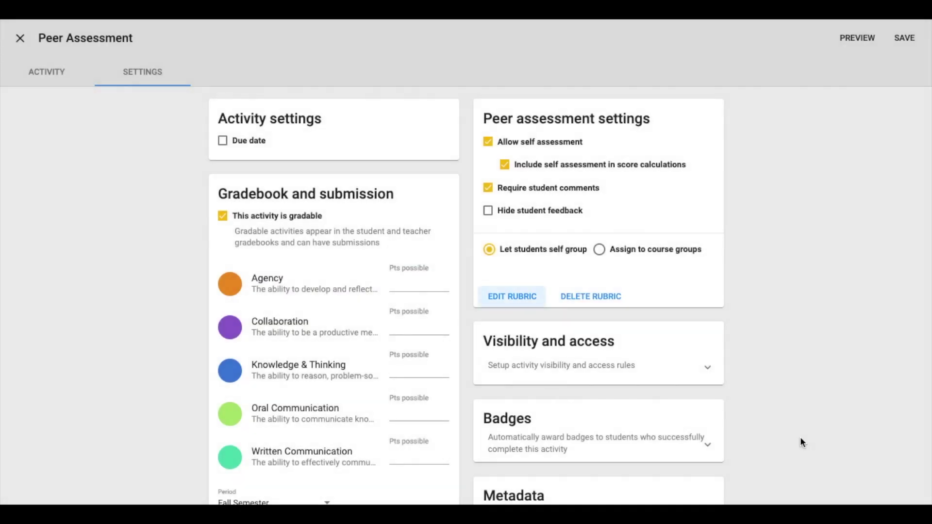
# - Set Collaboration's points possible to 16 and save the Peer Assessment settings
pyautogui.scroll(-2, 776, 125)
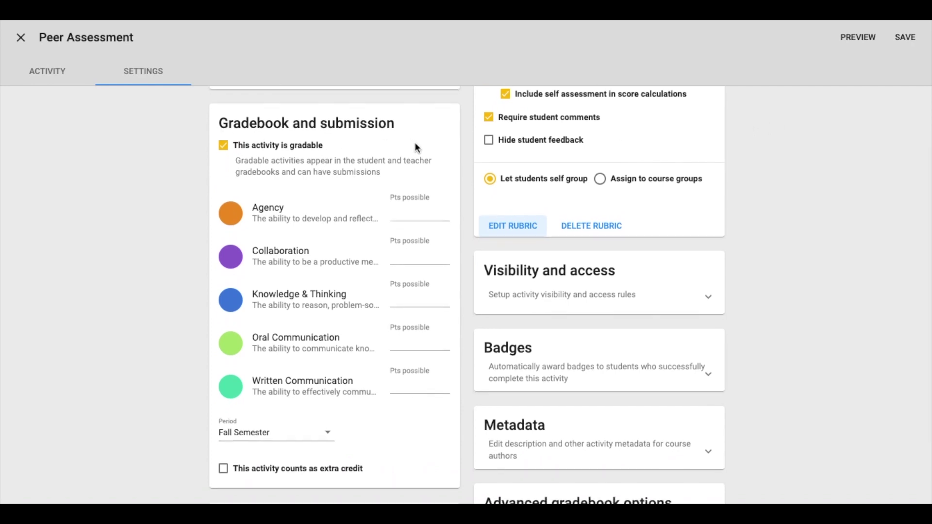
pyautogui.click(432, 264)
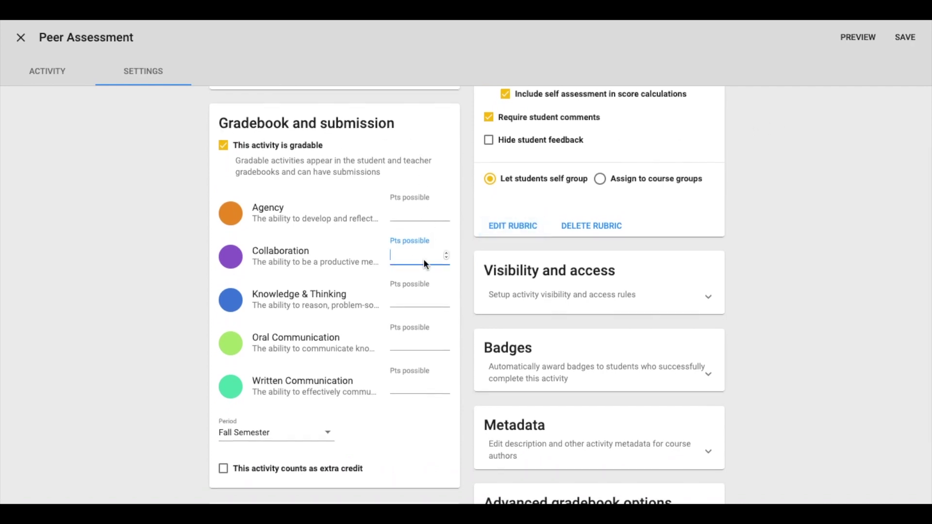
pyautogui.write('16')
pyautogui.scroll(-1, 712, 206)
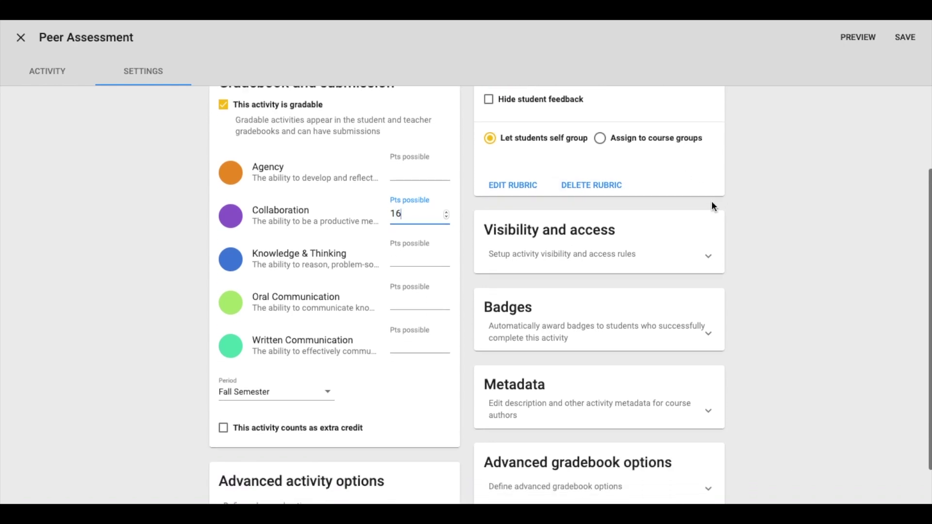
pyautogui.click(766, 203)
pyautogui.scroll(1, 767, 203)
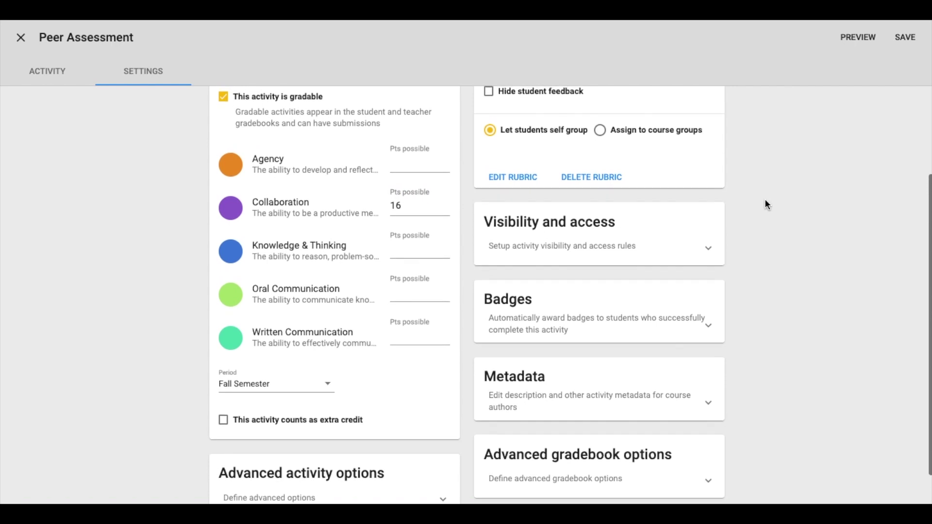
pyautogui.scroll(3, 766, 204)
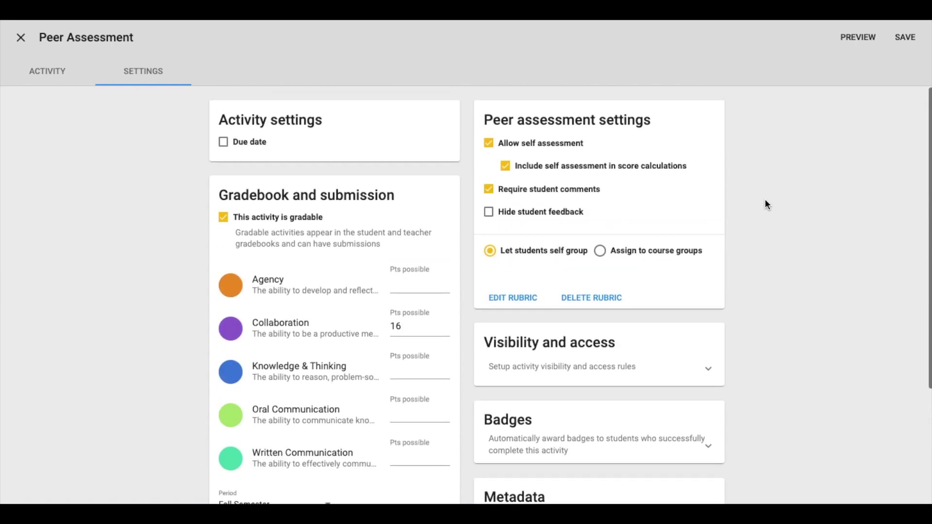
pyautogui.click(899, 39)
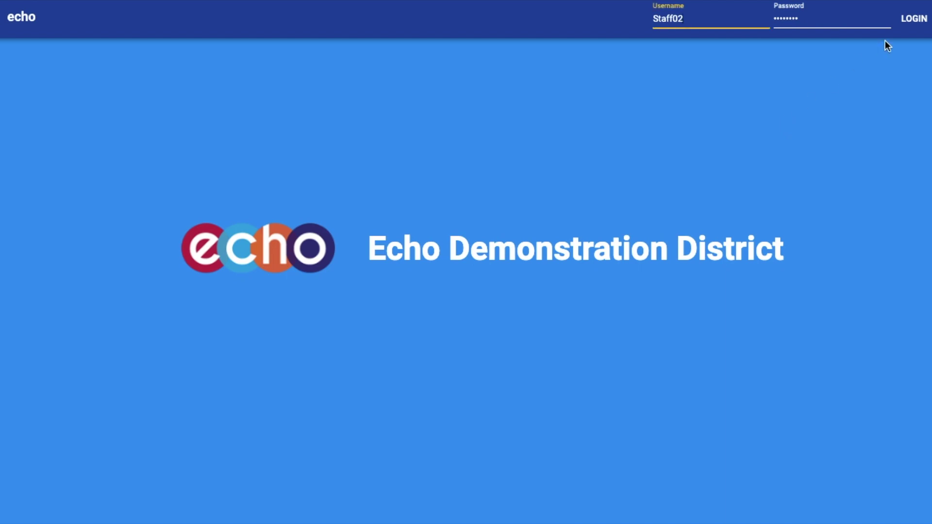
# - Log in with the student account and open the Test Course card
pyautogui.click(914, 18)
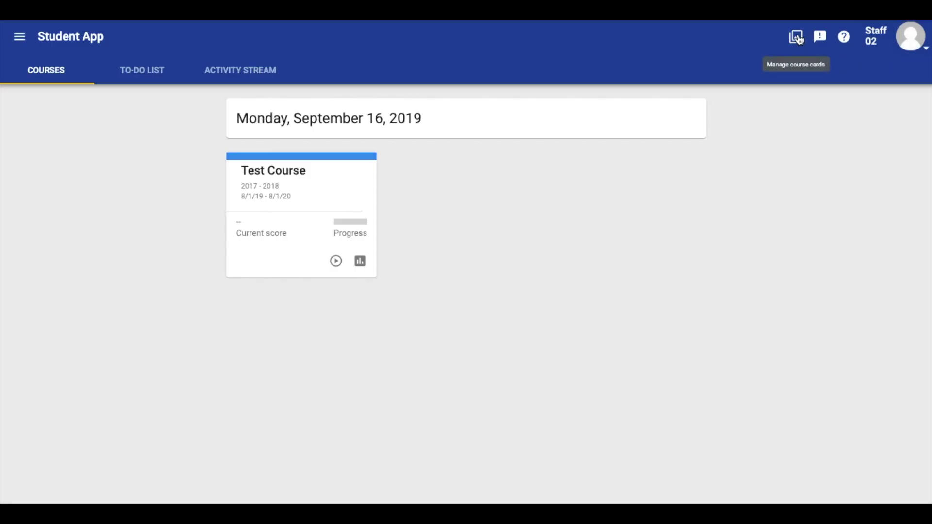
pyautogui.click(312, 193)
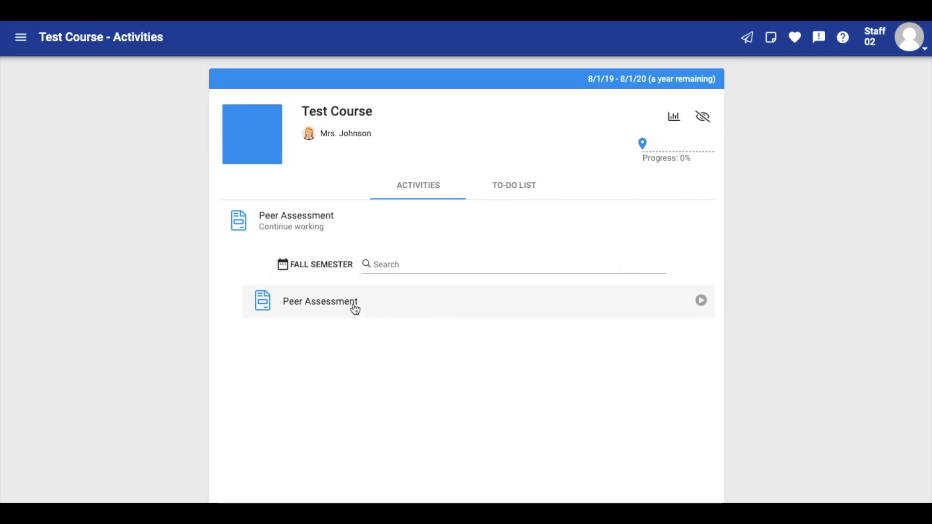
# - Open Peer Assessment and add four staff peers plus Staff 02 (Self) as group members
pyautogui.click(350, 305)
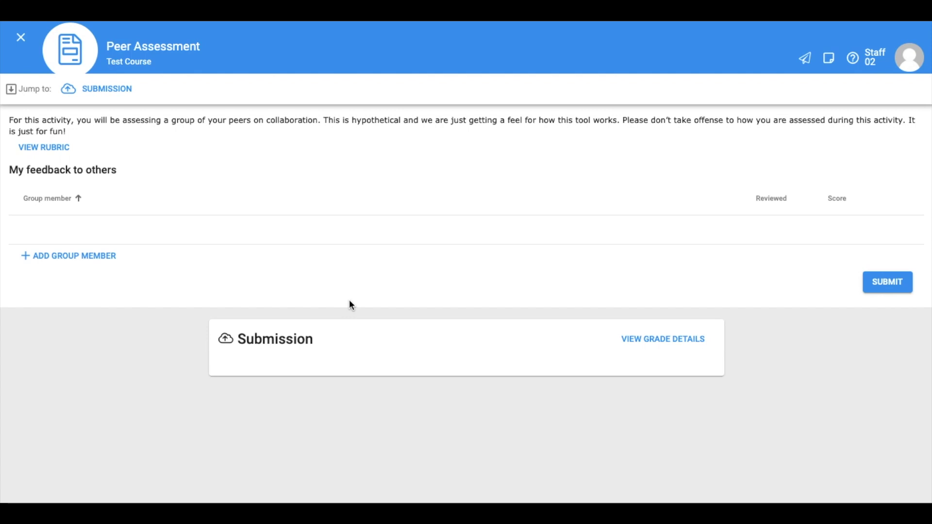
pyautogui.click(75, 260)
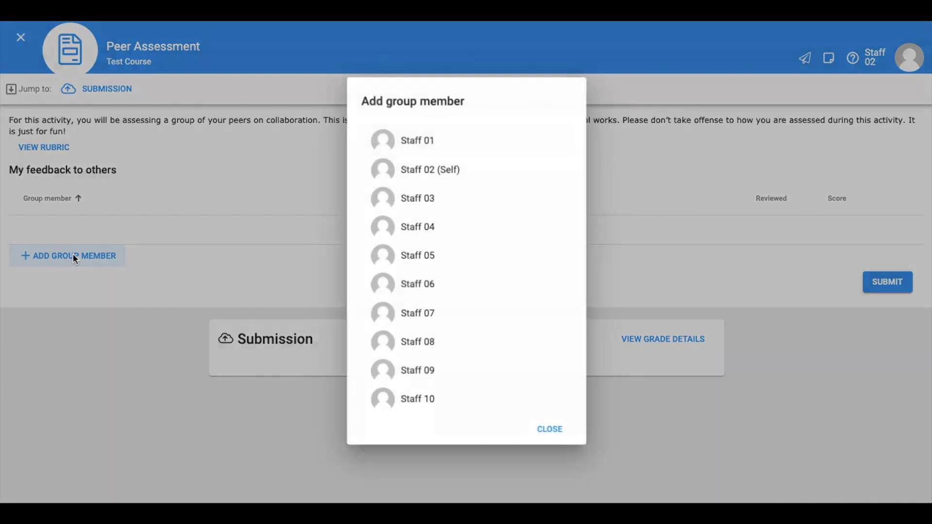
pyautogui.click(419, 141)
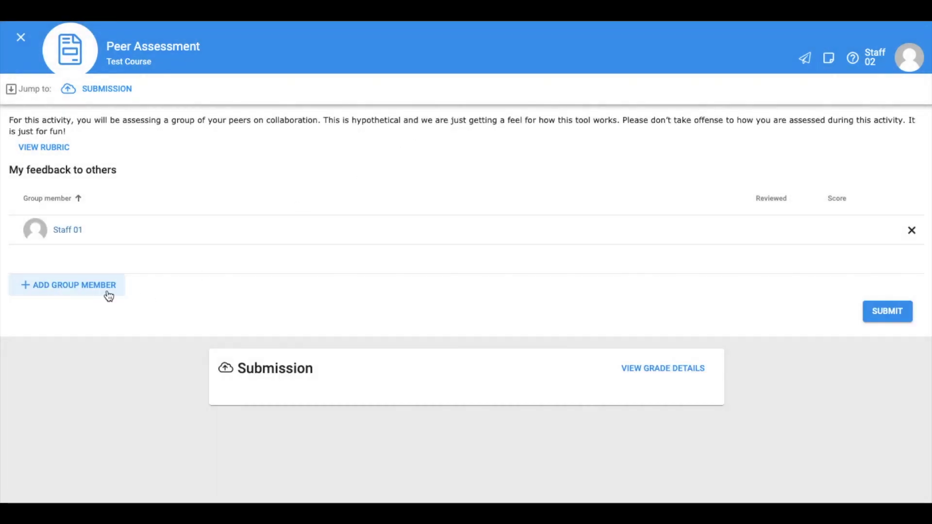
pyautogui.click(88, 286)
pyautogui.click(219, 281)
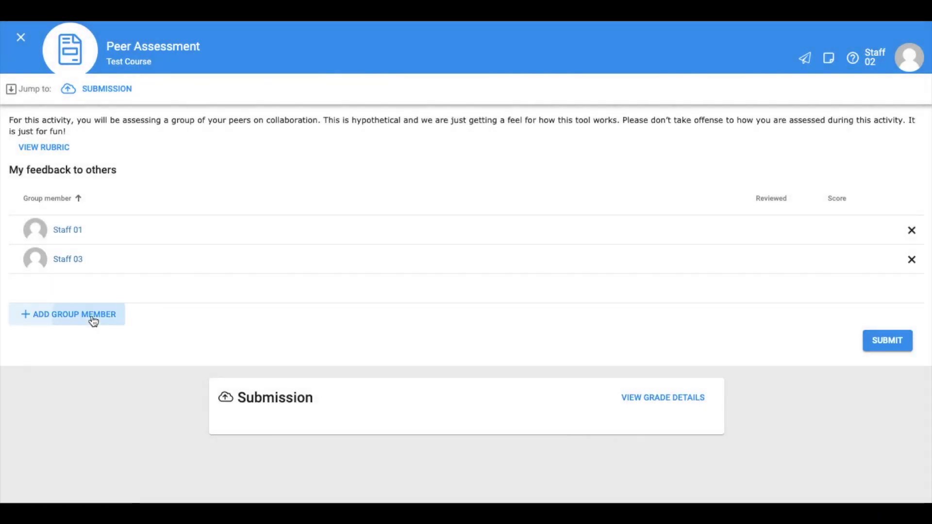
pyautogui.click(92, 316)
pyautogui.click(417, 199)
pyautogui.click(83, 347)
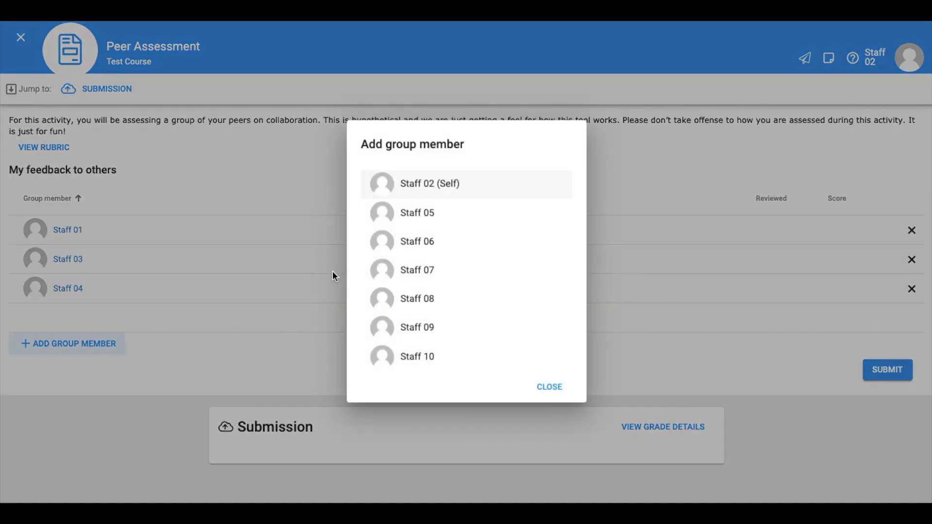
pyautogui.click(402, 220)
pyautogui.click(85, 374)
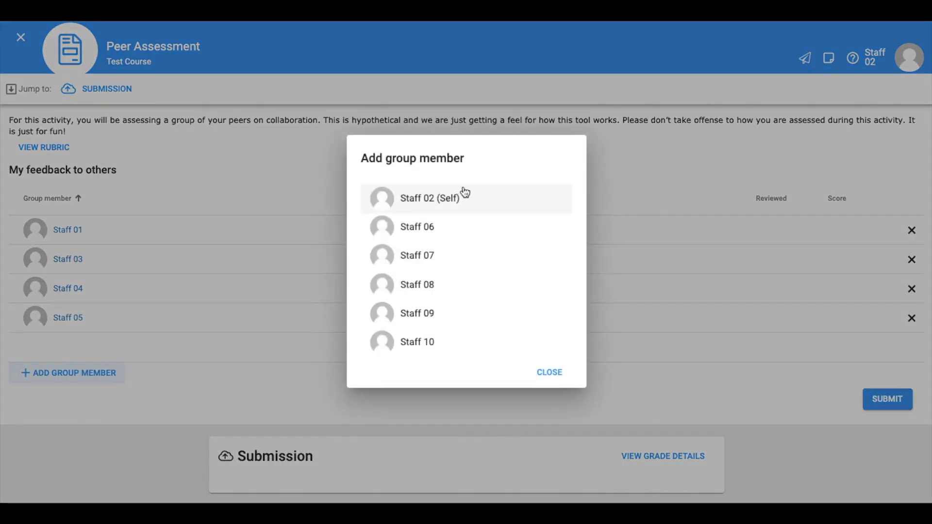
pyautogui.click(457, 197)
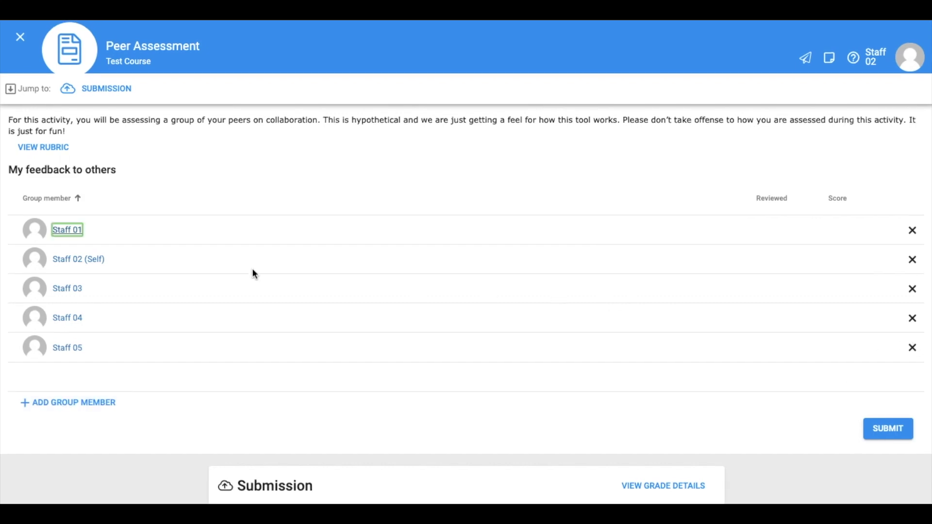
# - Rate Staff 01 Proficient on Active Listening with feedback 'this is my feedback', and Advanced on Roles
pyautogui.click(67, 230)
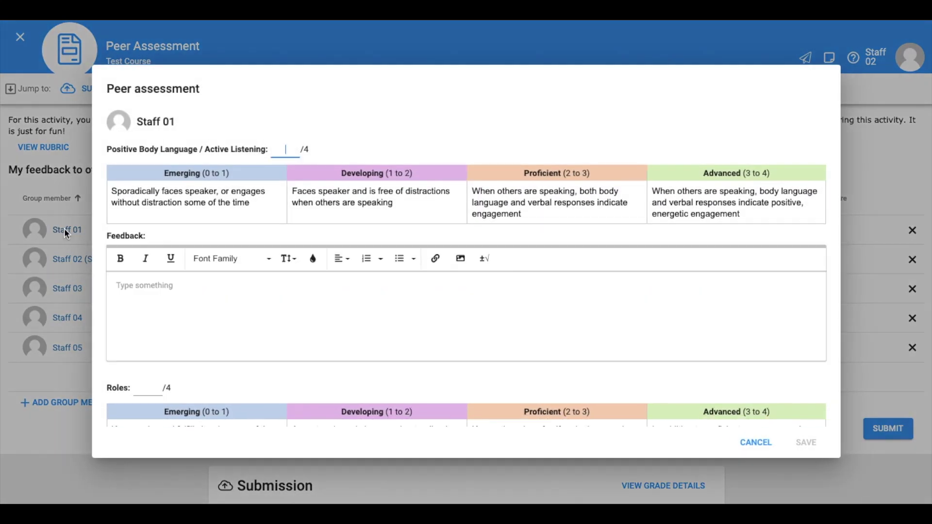
pyautogui.click(583, 202)
pyautogui.click(564, 292)
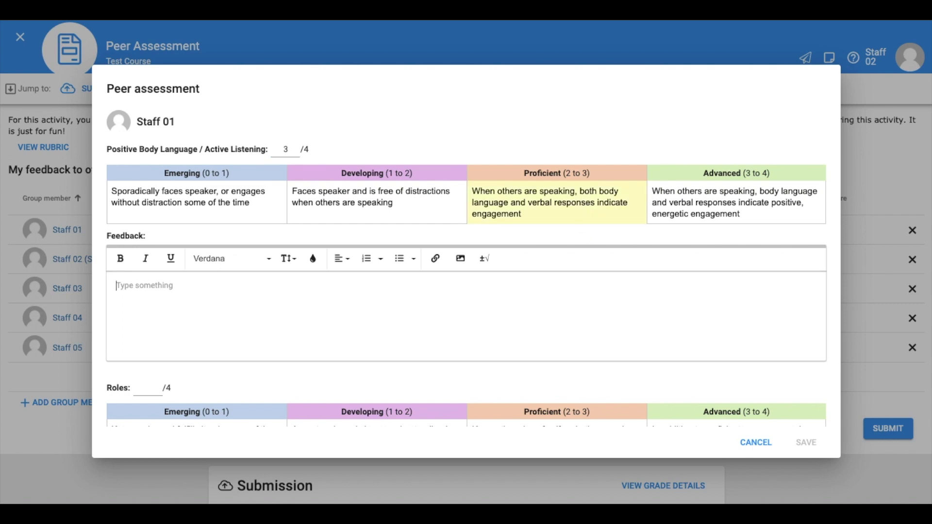
pyautogui.write('this is my feedback')
pyautogui.scroll(-2, 465, 282)
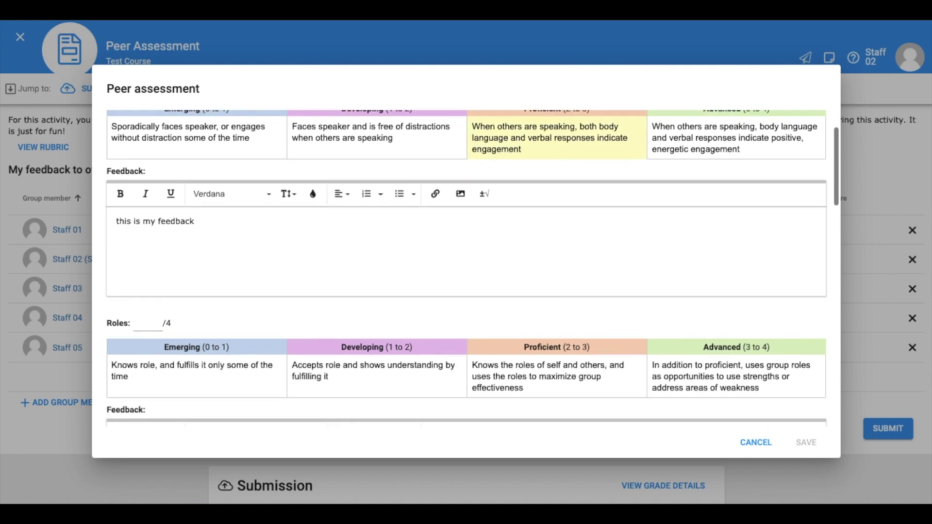
pyautogui.click(716, 371)
pyautogui.scroll(-5, 648, 373)
pyautogui.click(637, 349)
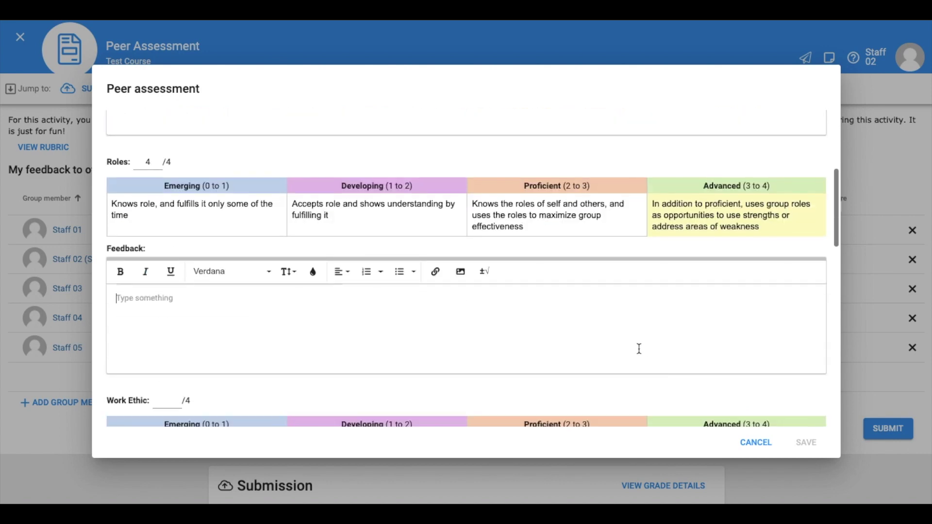
pyautogui.scroll(-6, 636, 347)
# - Rate Work Ethic Proficient and Team Support Developing, then save the 12/16 review
pyautogui.click(586, 270)
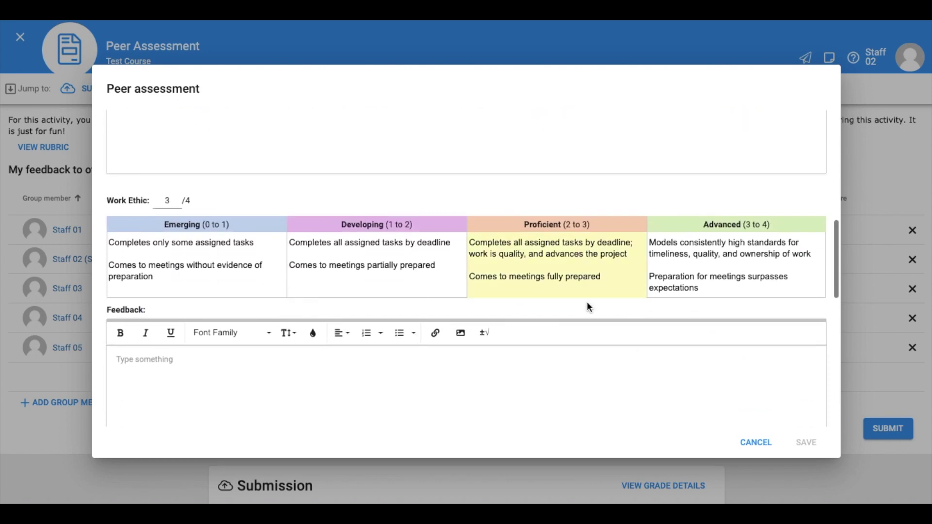
pyautogui.click(593, 359)
pyautogui.scroll(-5, 593, 360)
pyautogui.click(391, 264)
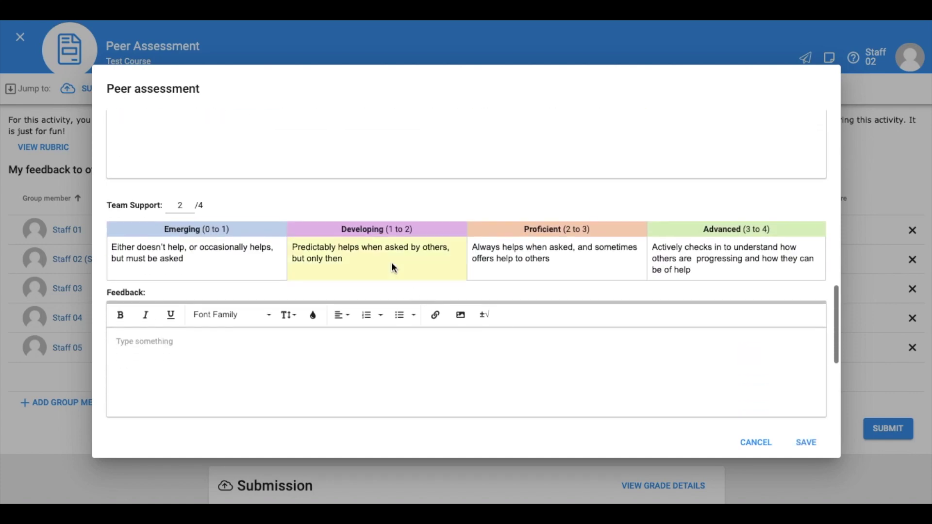
pyautogui.click(423, 381)
pyautogui.scroll(-4, 422, 381)
pyautogui.scroll(-2, 422, 380)
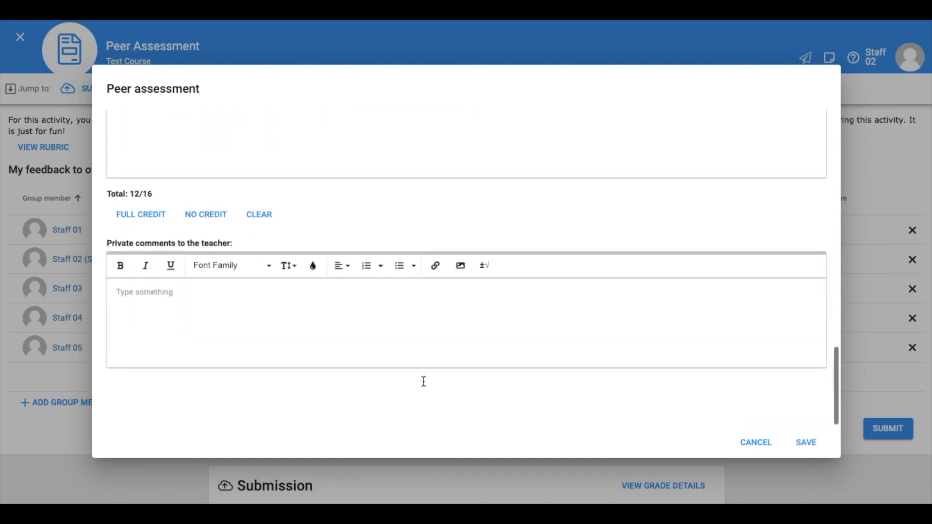
pyautogui.click(806, 443)
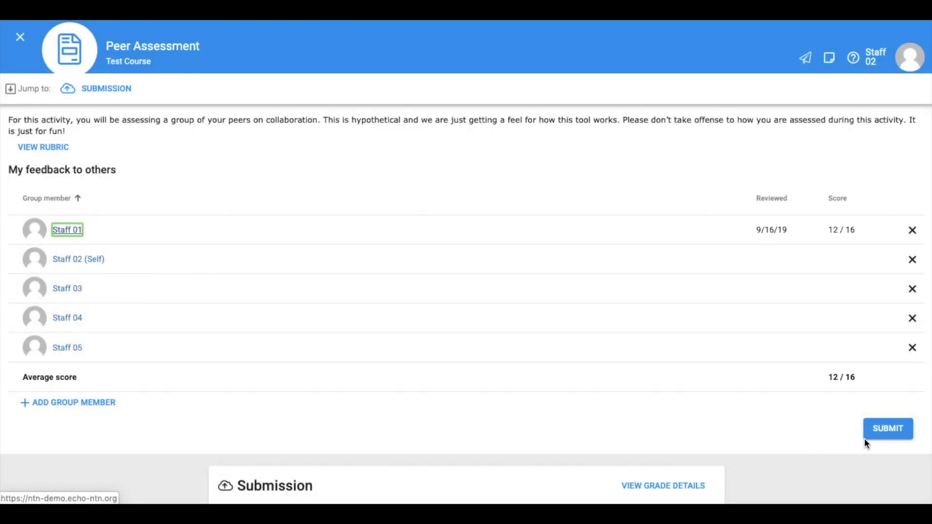
# - Attempt to submit the peer assessment and dismiss the Invalid submission warning
pyautogui.click(886, 430)
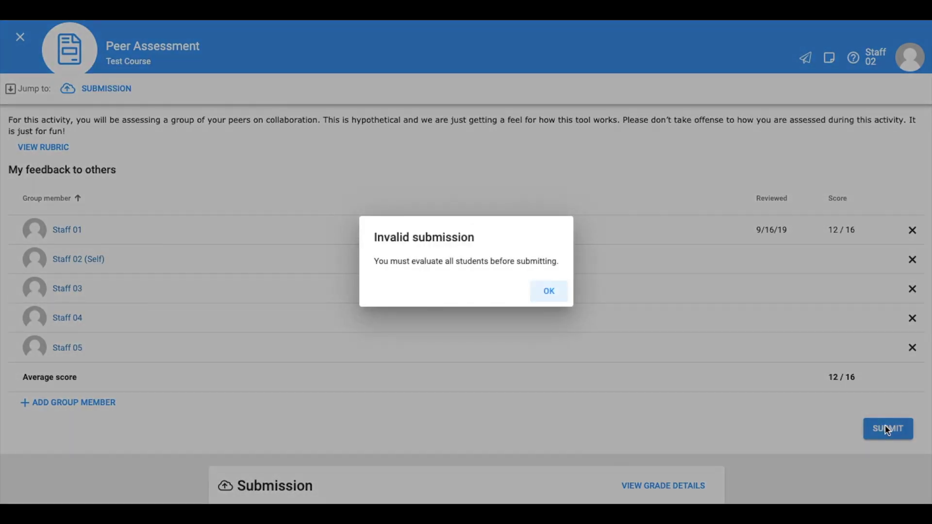
pyautogui.click(548, 291)
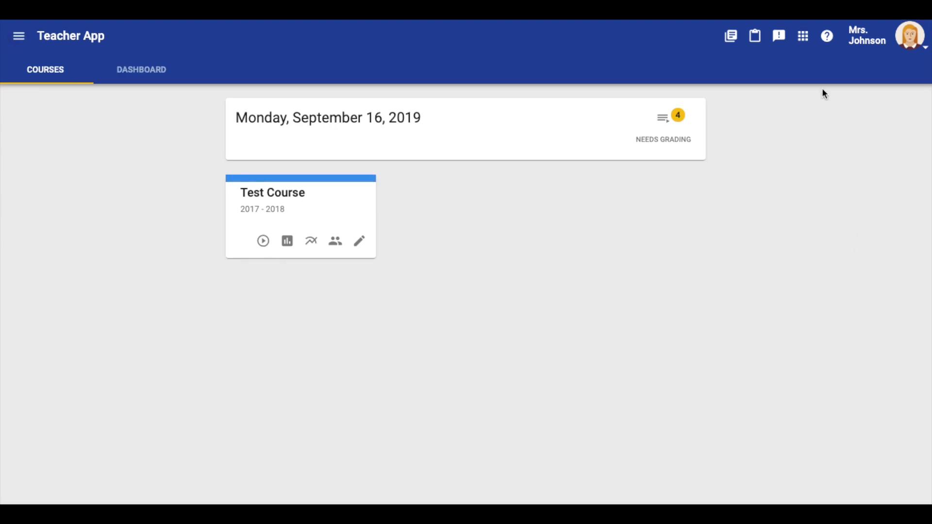
# - In Test Course's gradebook, open the Peer Assessment activity and select student 02, Staff
pyautogui.click(805, 38)
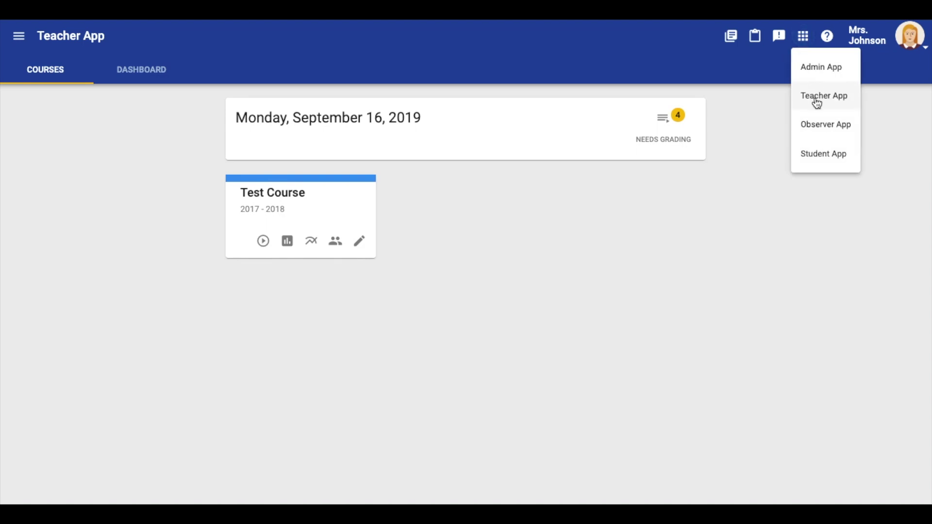
pyautogui.click(701, 220)
pyautogui.click(294, 249)
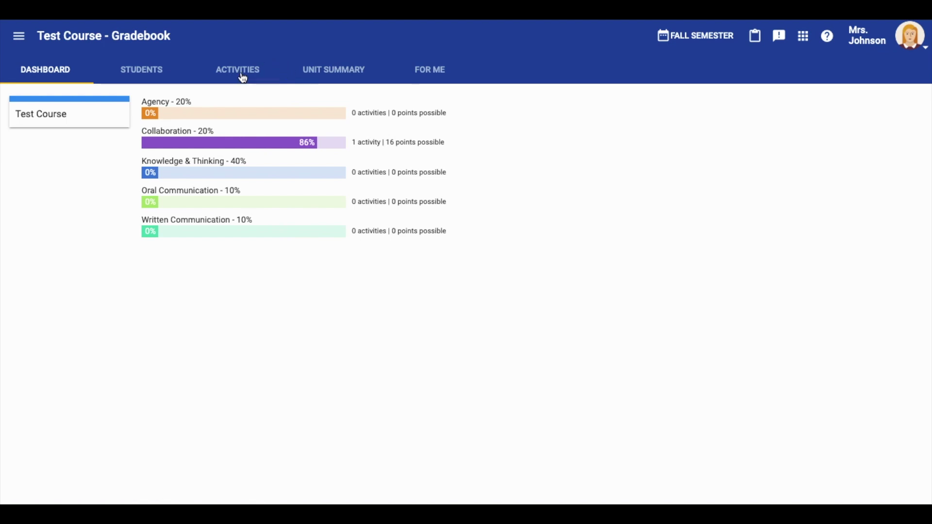
pyautogui.click(242, 74)
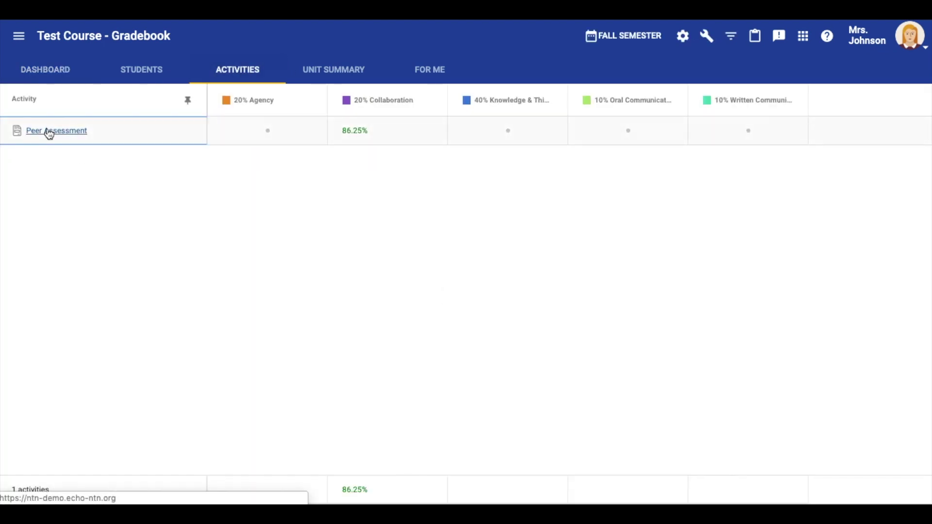
pyautogui.click(47, 131)
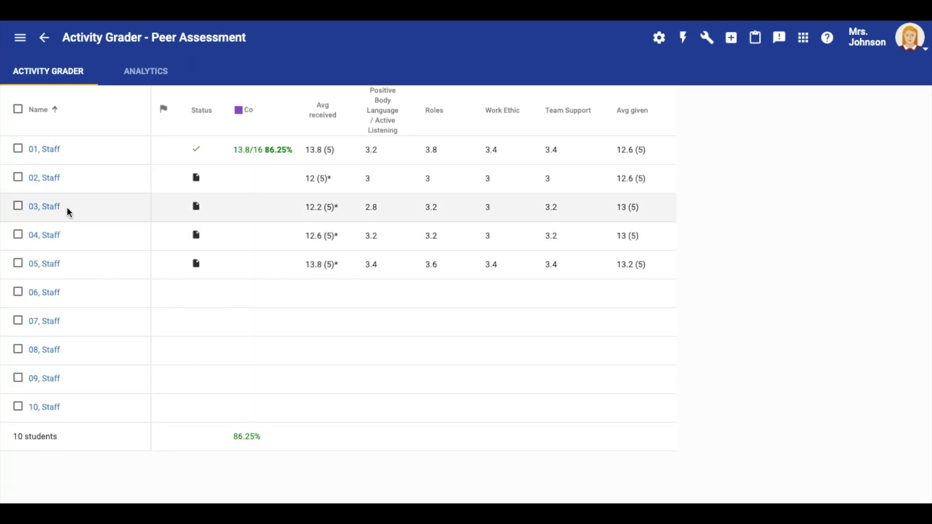
pyautogui.click(44, 179)
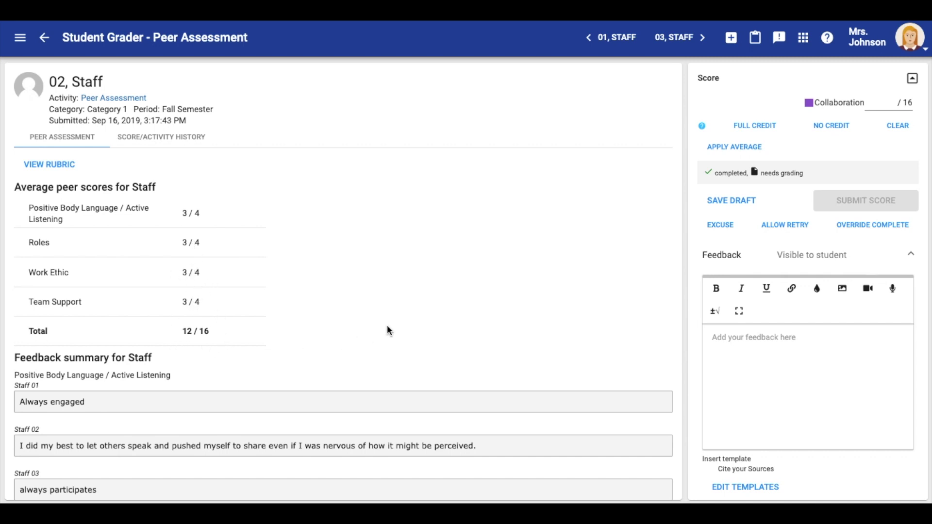
# - Review peers' feedback on Staff 02 and exclude Staff 02's self-assessment from the scores
pyautogui.scroll(-5, 387, 330)
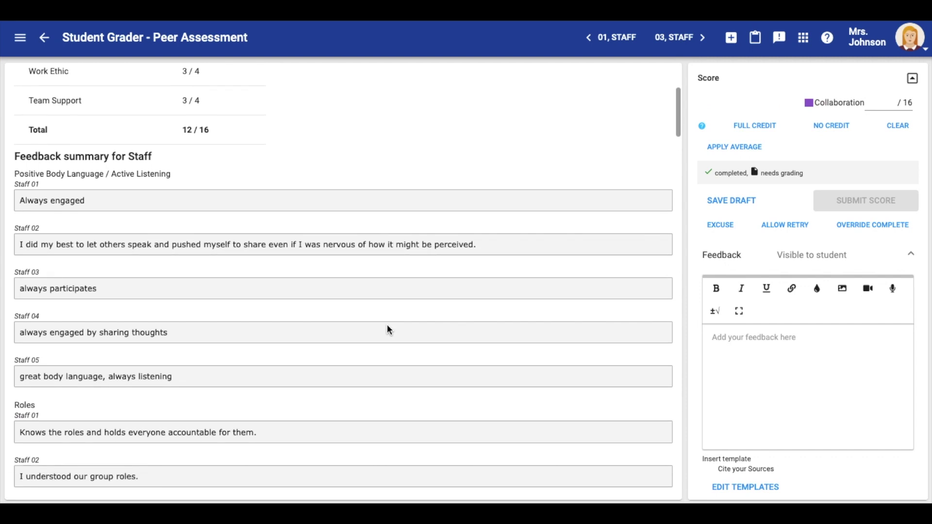
pyautogui.scroll(-1, 47, 366)
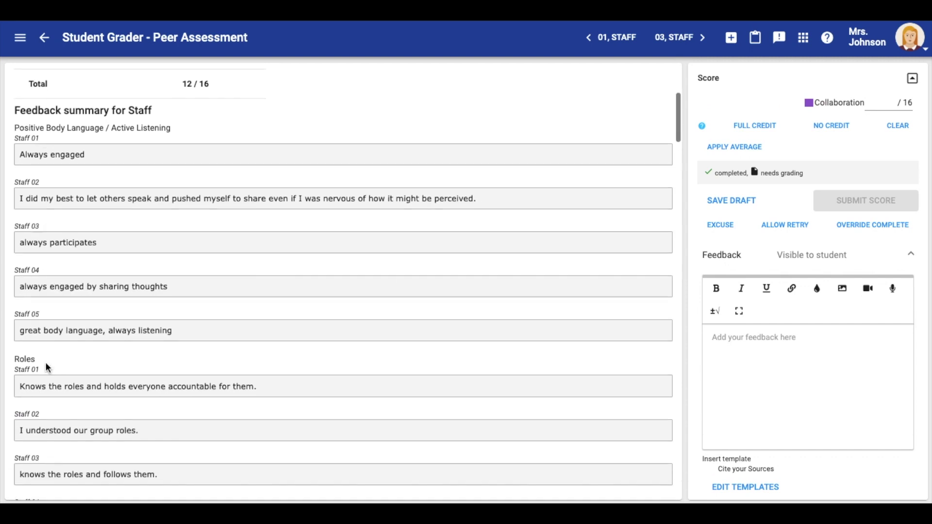
pyautogui.scroll(-4, 47, 367)
pyautogui.scroll(-2, 49, 364)
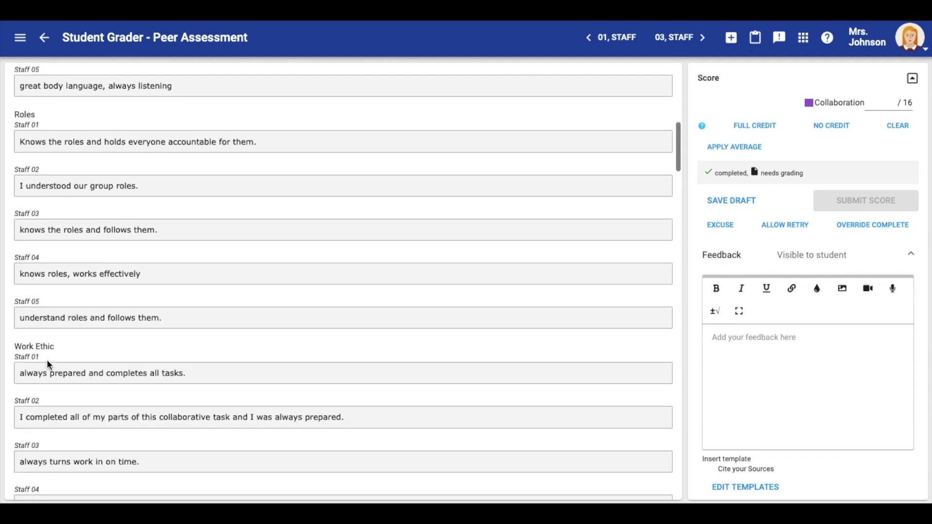
pyautogui.scroll(-3, 49, 364)
pyautogui.scroll(-12, 472, 236)
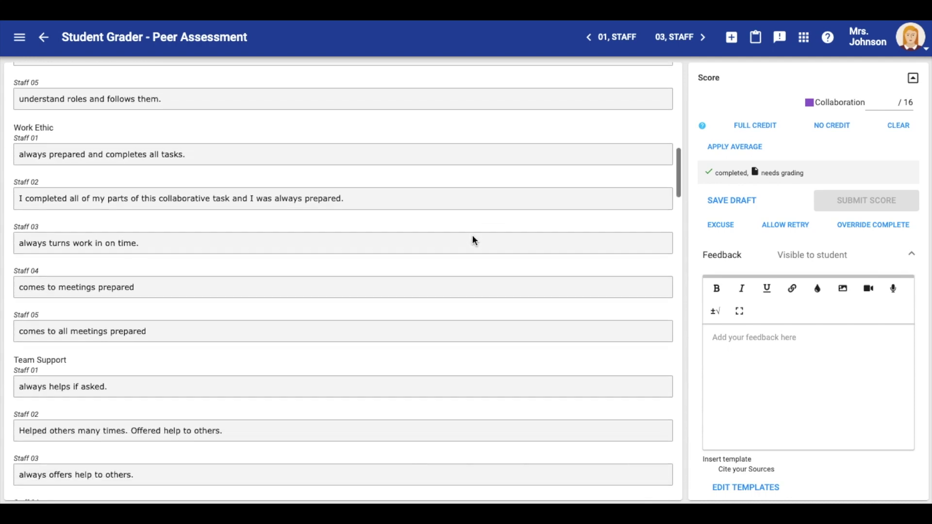
pyautogui.scroll(-1, 473, 237)
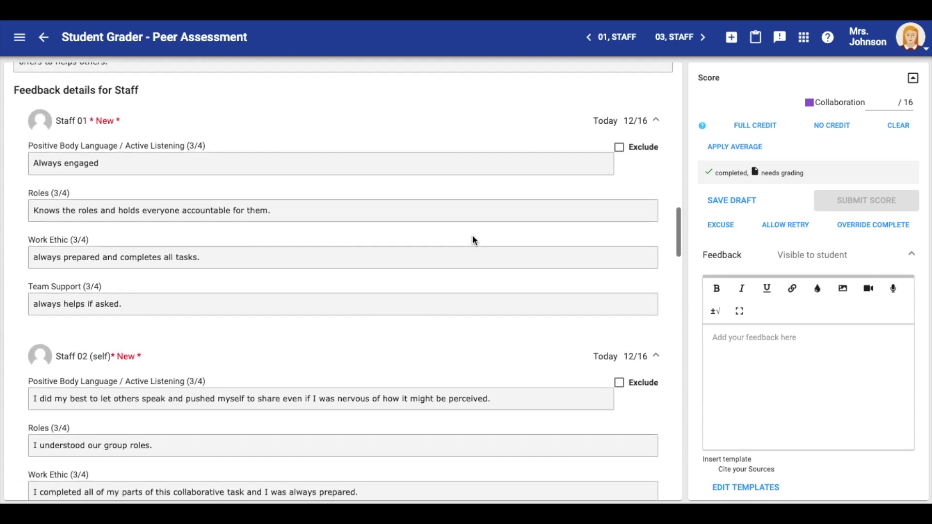
pyautogui.scroll(-3, 473, 237)
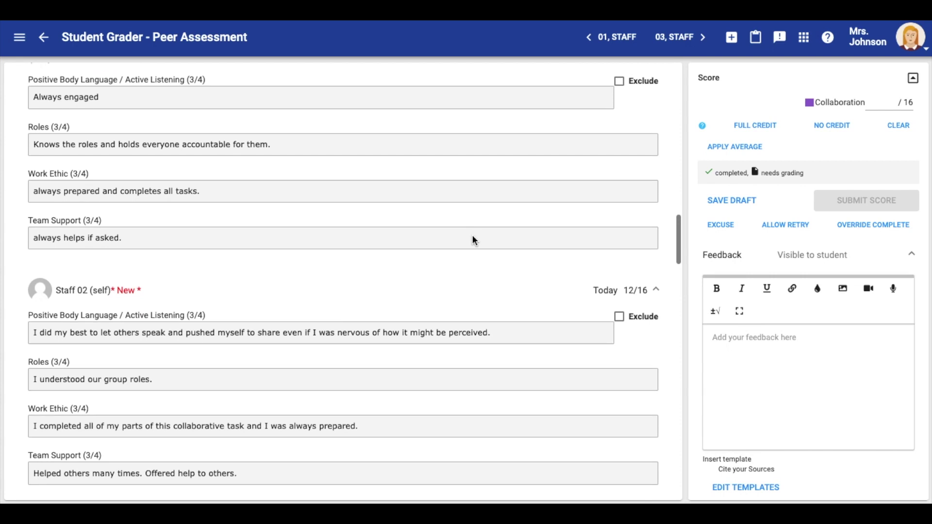
pyautogui.scroll(-1, 473, 235)
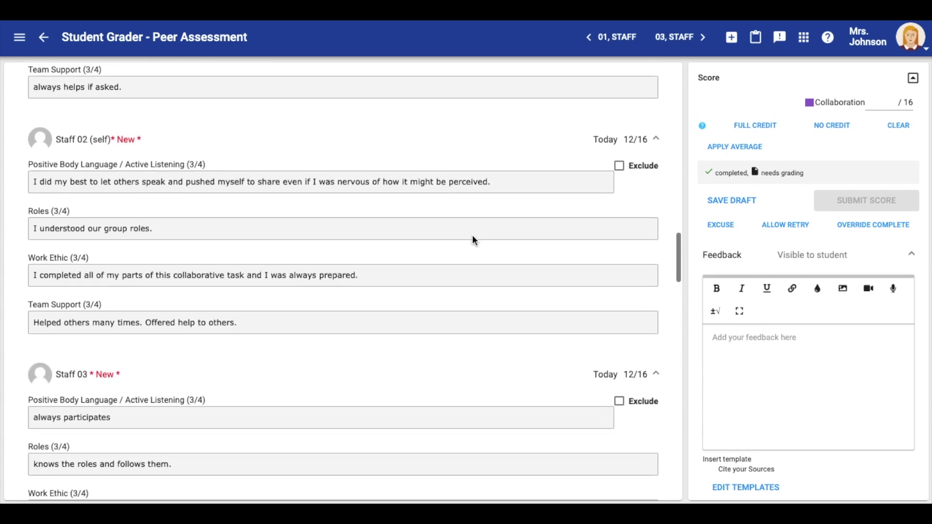
pyautogui.click(619, 167)
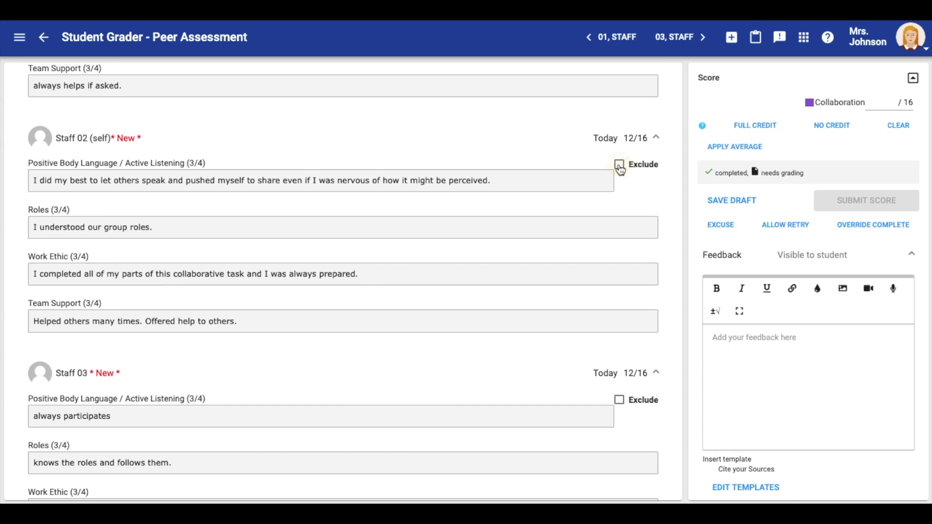
# - Scroll through the feedback Staff 02 gave peers, scoring Staff 04 and Staff 05 14/16 each
pyautogui.scroll(-2, 618, 167)
pyautogui.scroll(-4, 619, 164)
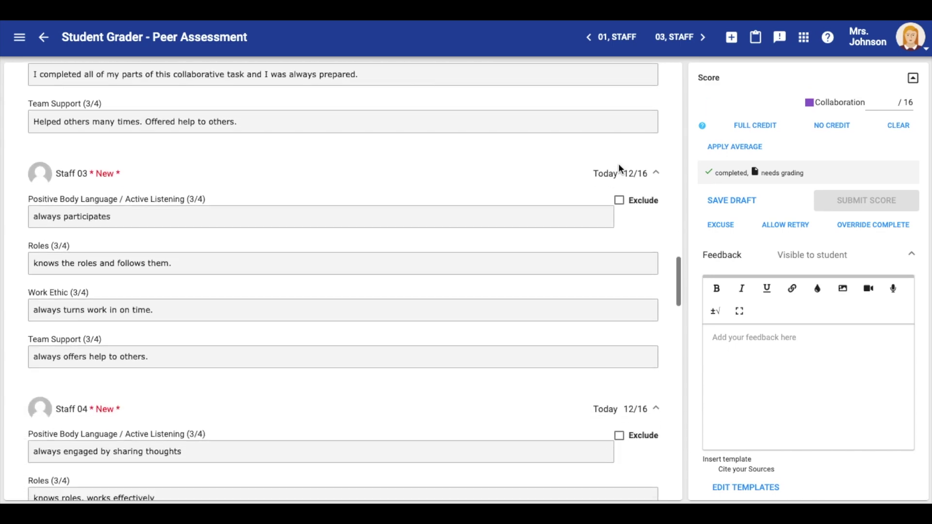
pyautogui.scroll(-15, 619, 168)
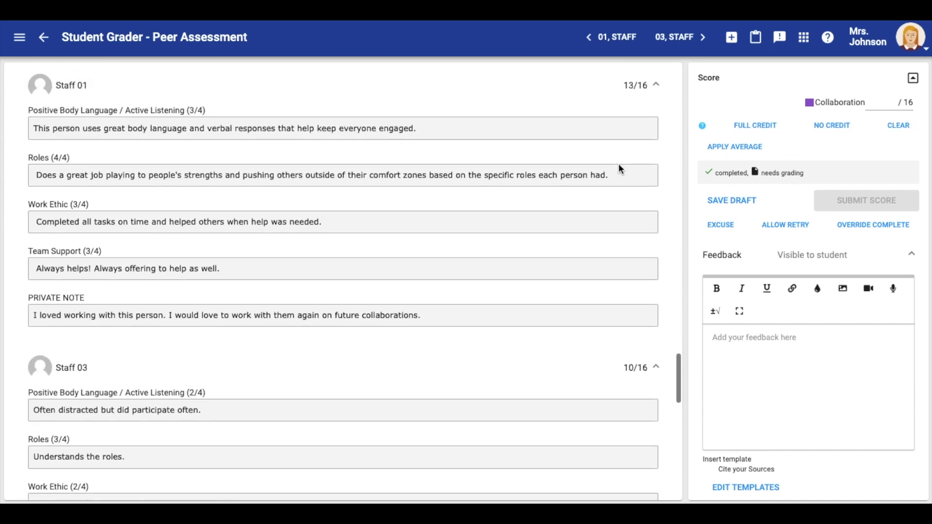
pyautogui.scroll(-2, 618, 168)
pyautogui.scroll(-5, 618, 168)
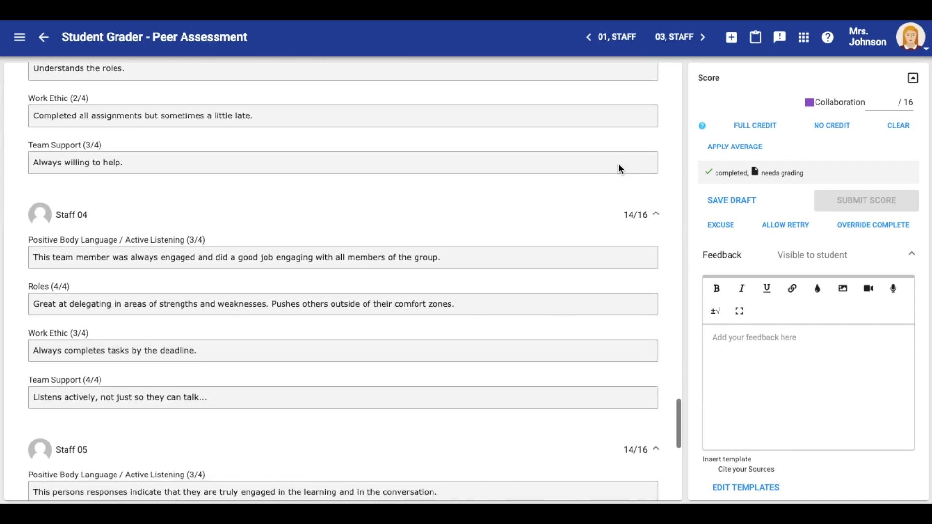
pyautogui.scroll(-3, 618, 165)
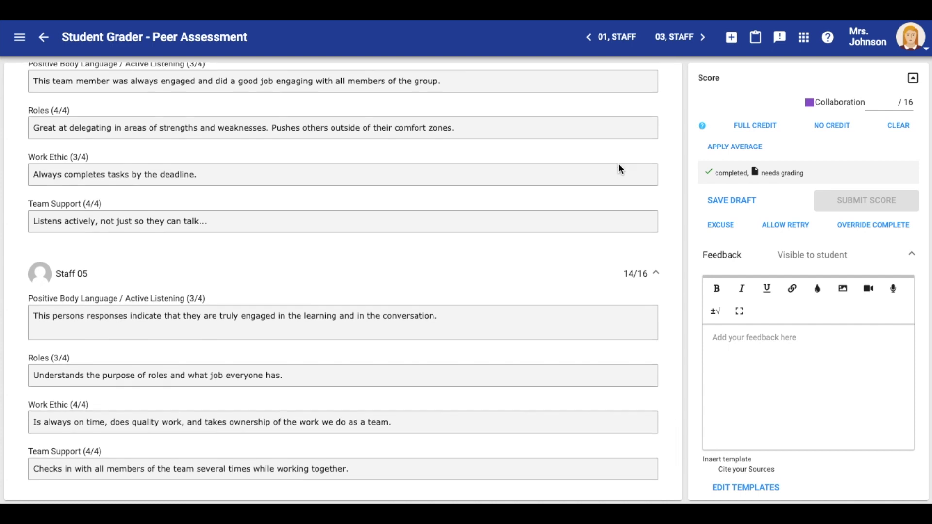
# - Apply and submit average Collaboration scores: 12/16 for Staff 02 and 12.2/16 for Staff 03
pyautogui.click(744, 147)
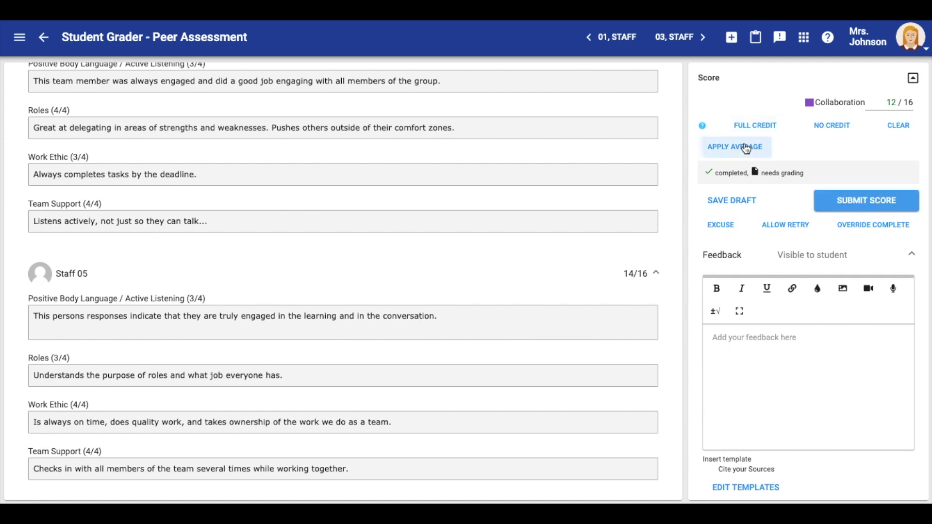
pyautogui.click(865, 203)
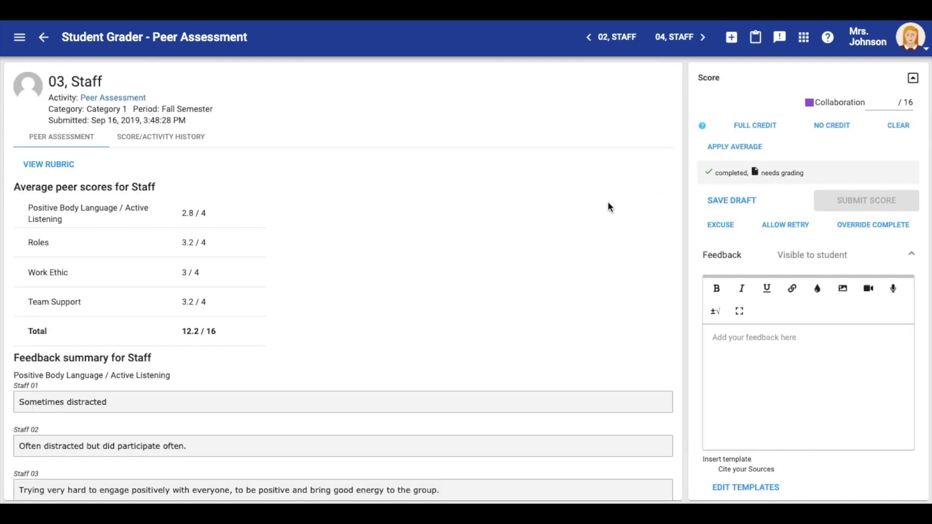
pyautogui.scroll(-3, 582, 208)
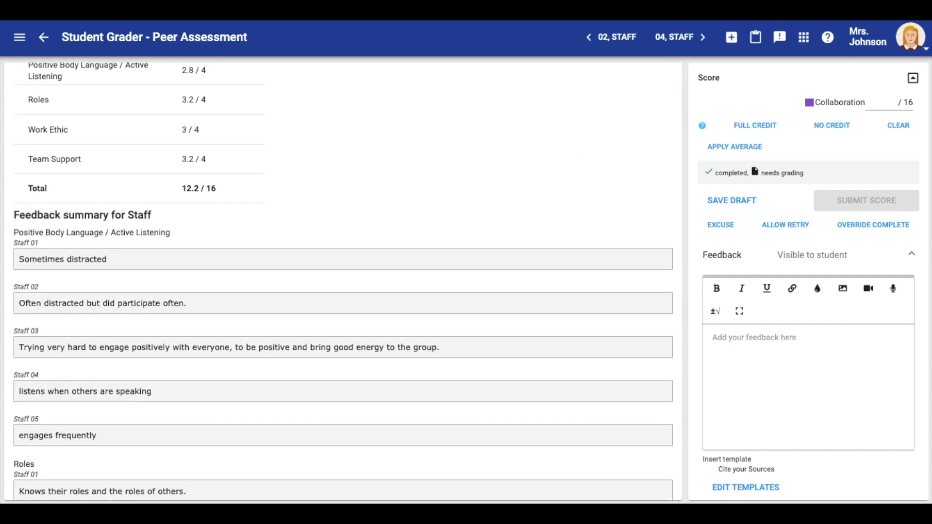
pyautogui.scroll(-3, 486, 262)
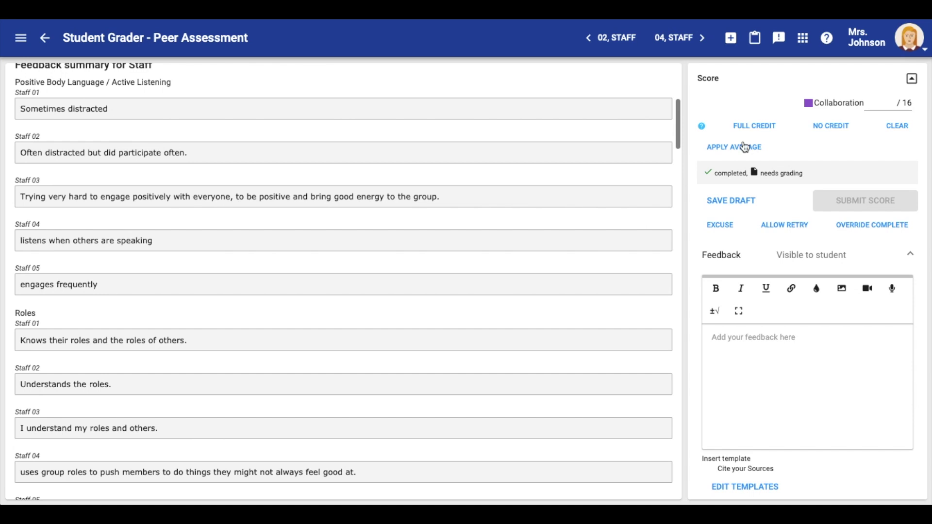
pyautogui.click(738, 155)
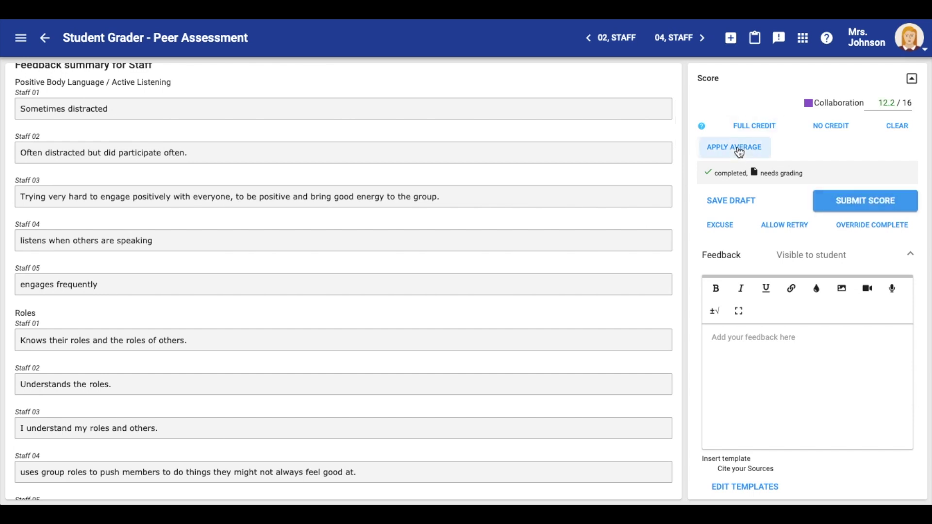
pyautogui.click(856, 203)
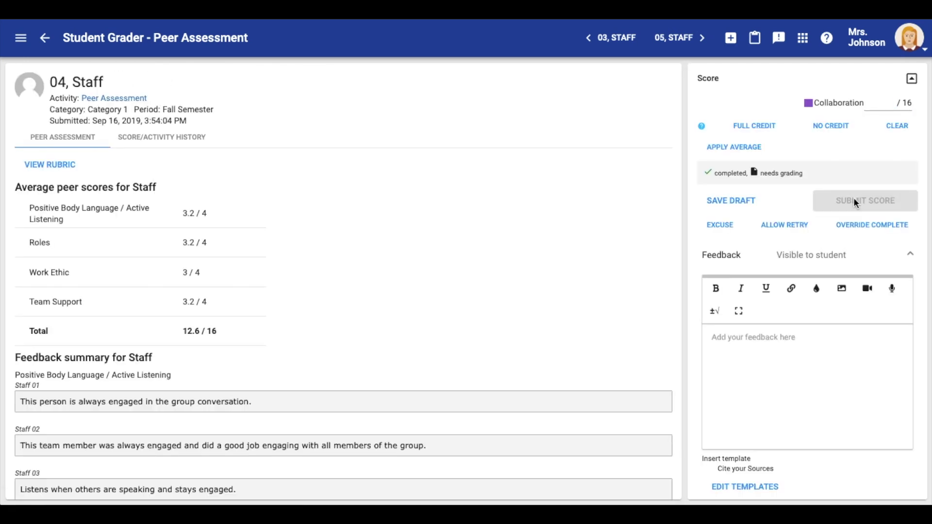